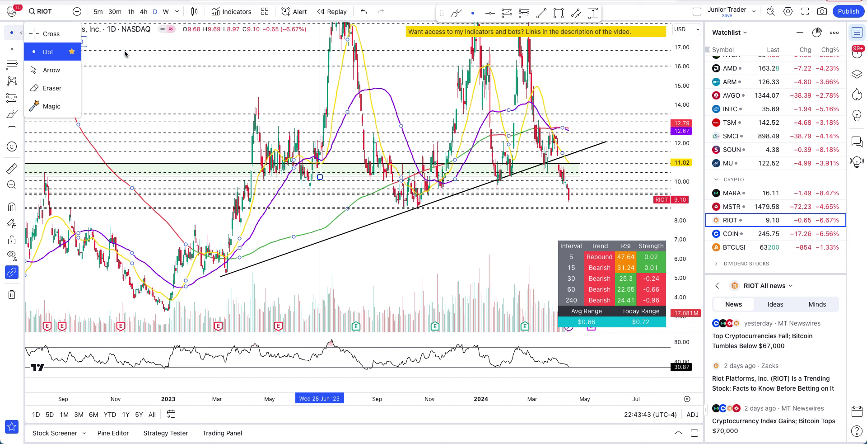
# - Pan and rescale the RIOT daily chart to frame the recent candles with taller bars
pyautogui.moveTo(268, 75)
pyautogui.mouseDown()
pyautogui.moveTo(264, 151)
pyautogui.moveTo(244, 132)
pyautogui.moveTo(280, 140)
pyautogui.moveTo(288, 128)
pyautogui.moveTo(283, 81)
pyautogui.mouseUp()
pyautogui.scroll(5, 475, 219)
pyautogui.moveTo(485, 222); pyautogui.dragTo(515, 242)
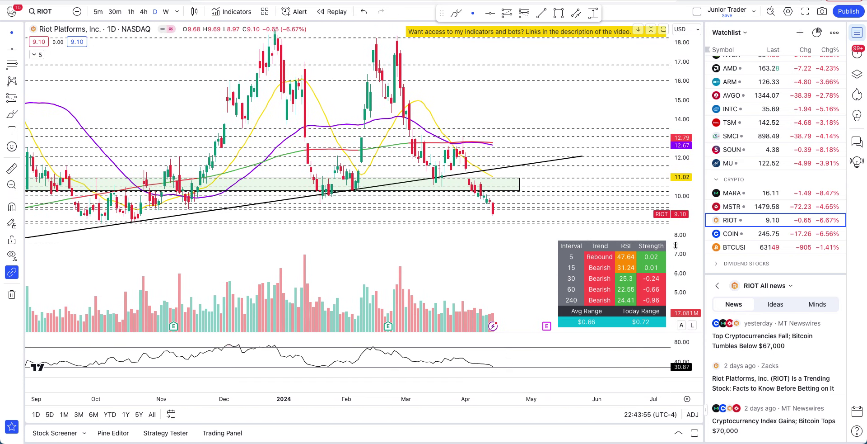
pyautogui.moveTo(681, 256); pyautogui.dragTo(684, 214)
pyautogui.moveTo(685, 150); pyautogui.dragTo(686, 176)
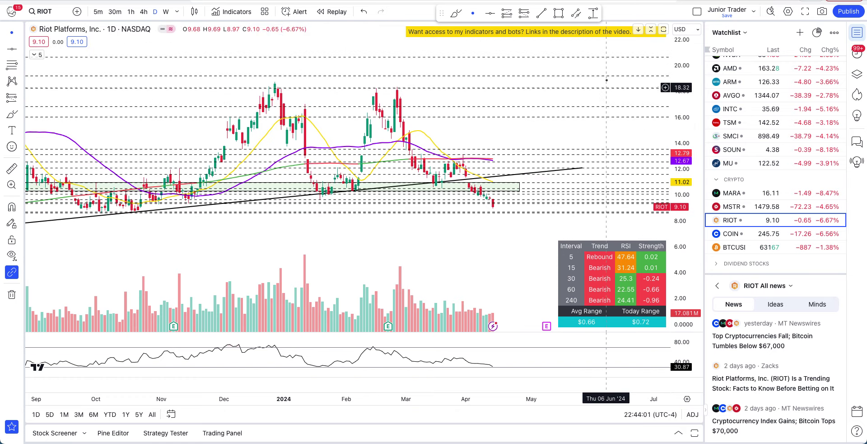
pyautogui.scroll(-5, 510, 240)
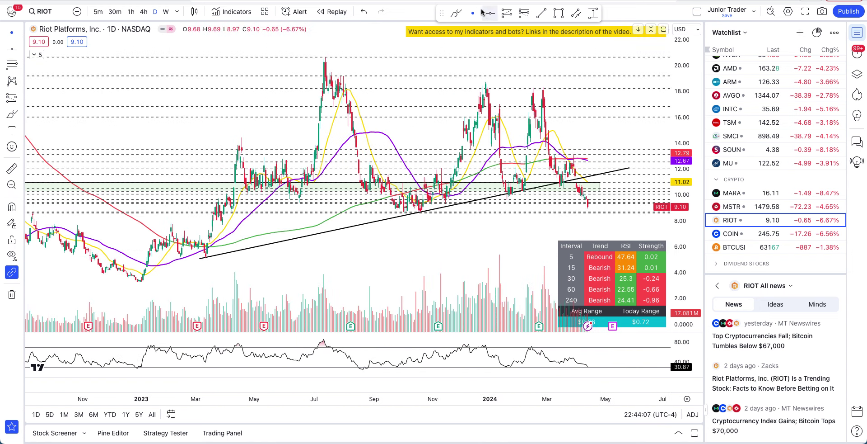
pyautogui.moveTo(513, 232); pyautogui.dragTo(502, 215)
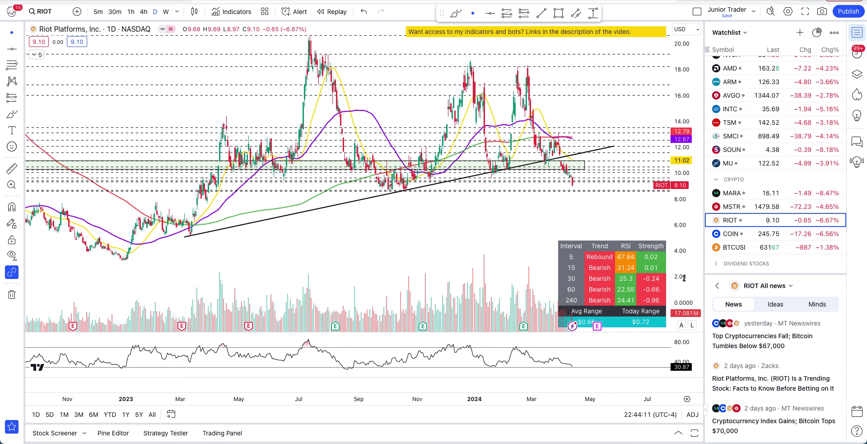
pyautogui.moveTo(684, 276); pyautogui.dragTo(685, 239)
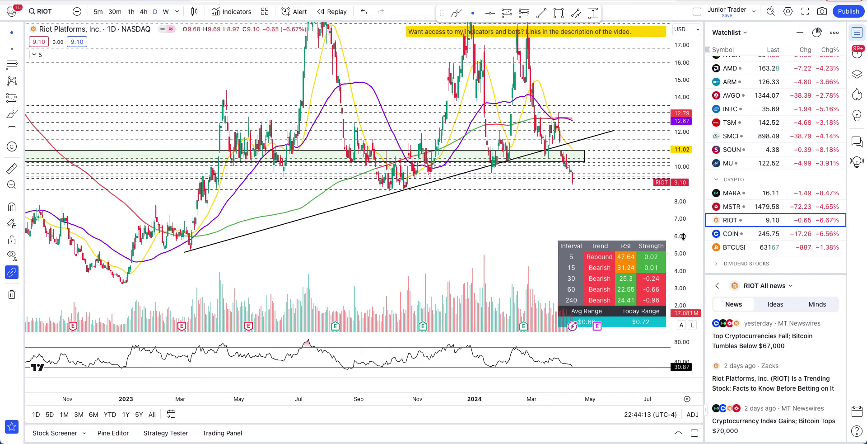
pyautogui.scroll(5, 483, 212)
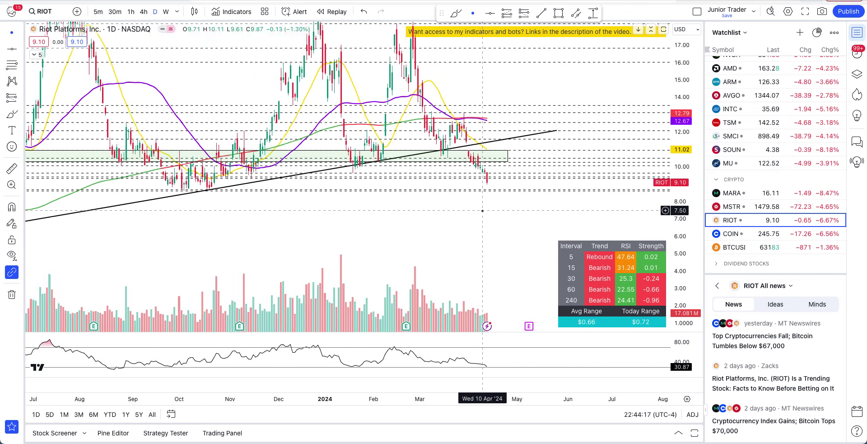
pyautogui.moveTo(475, 79); pyautogui.dragTo(531, 111)
pyautogui.scroll(-5, 531, 111)
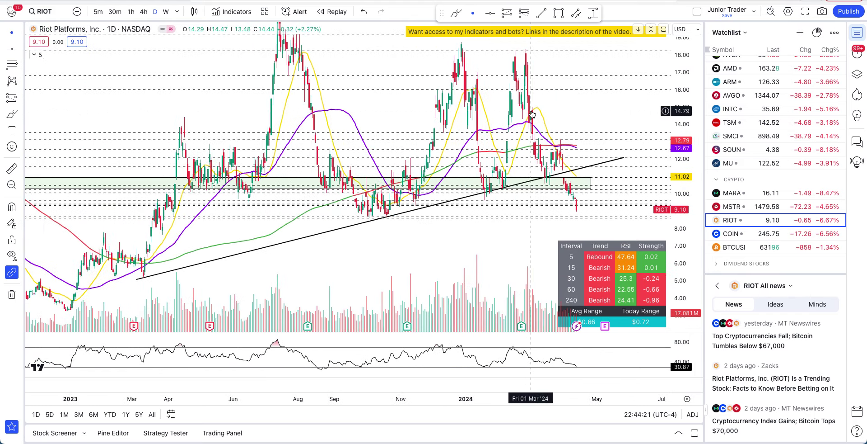
# - Look over the Junior Trader Universal Indicator settings and close them unchanged
pyautogui.click(40, 55)
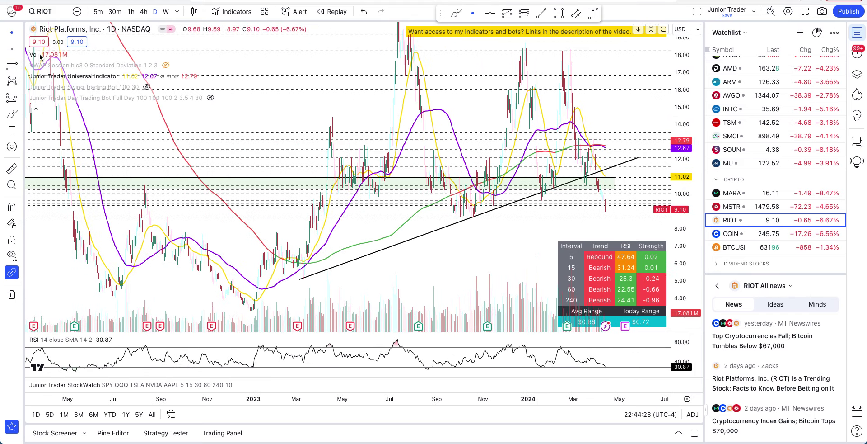
pyautogui.click(138, 77)
pyautogui.moveTo(387, 32); pyautogui.dragTo(617, 32)
pyautogui.press('Escape')
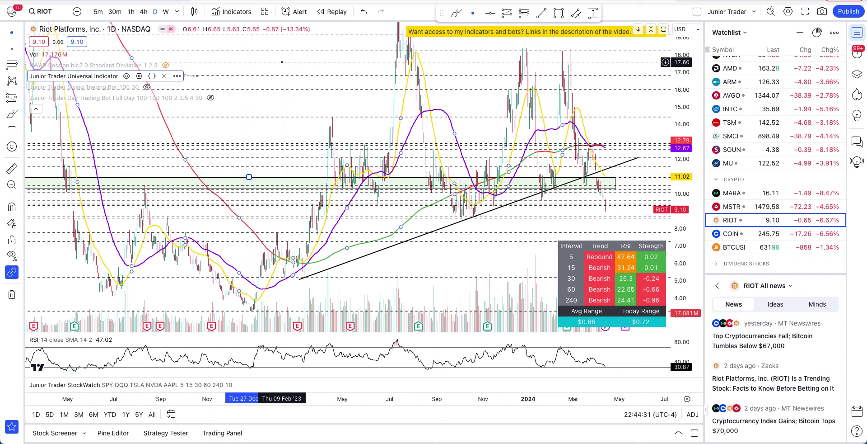
pyautogui.click(35, 109)
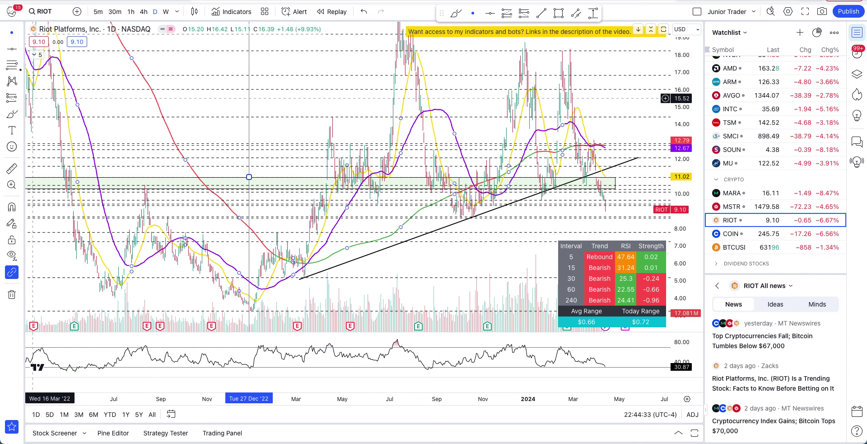
pyautogui.click(21, 32)
pyautogui.click(337, 65)
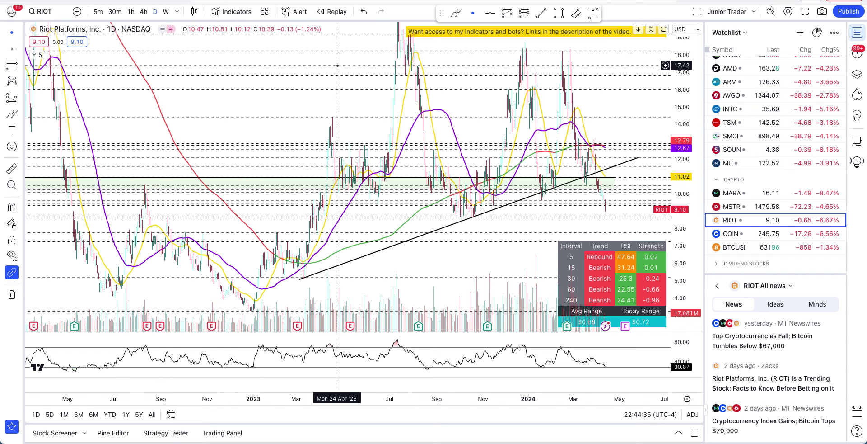
# - Delete the stray loop around the yellow banner, set a dot crosshair, and recentre the recent candles
pyautogui.scroll(5, 343, 59)
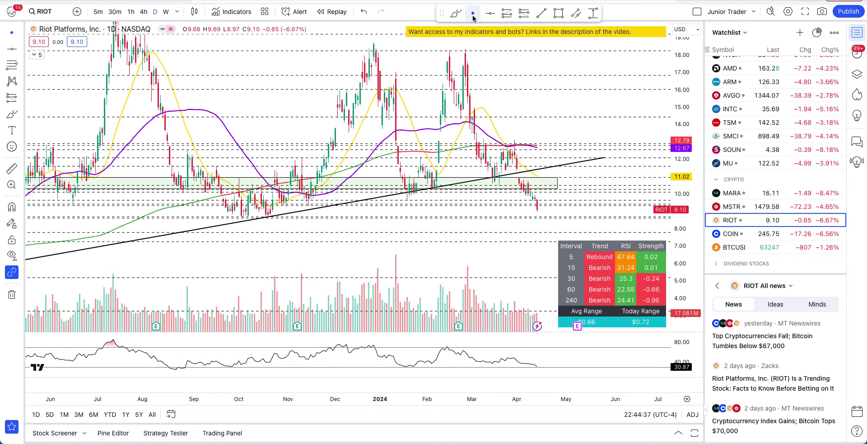
pyautogui.moveTo(583, 45)
pyautogui.mouseDown()
pyautogui.moveTo(442, 43)
pyautogui.moveTo(402, 23)
pyautogui.moveTo(565, 24)
pyautogui.moveTo(595, 42)
pyautogui.moveTo(583, 44)
pyautogui.mouseUp()
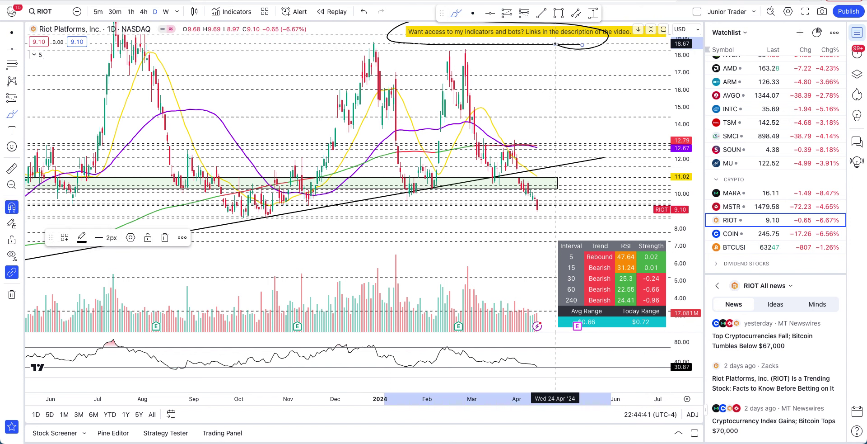
pyautogui.press('Delete')
pyautogui.click(473, 16)
pyautogui.moveTo(581, 128)
pyautogui.mouseDown()
pyautogui.moveTo(527, 97)
pyautogui.moveTo(565, 140)
pyautogui.mouseUp()
pyautogui.scroll(5, 566, 140)
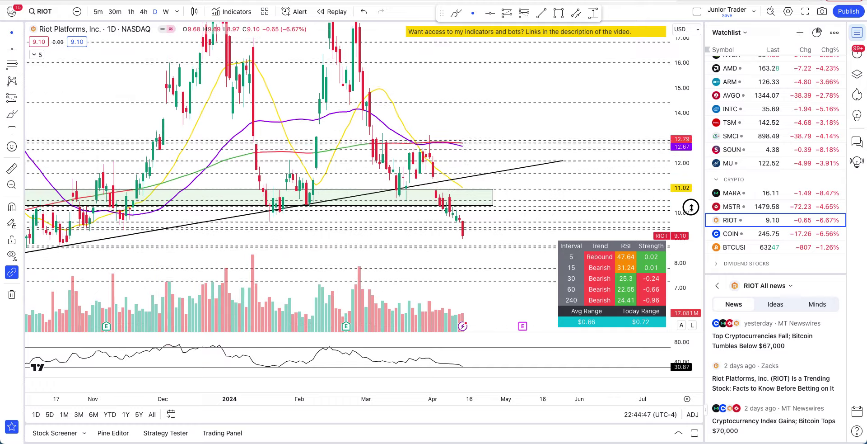
pyautogui.moveTo(691, 209); pyautogui.dragTo(692, 226)
pyautogui.moveTo(502, 157); pyautogui.dragTo(561, 125)
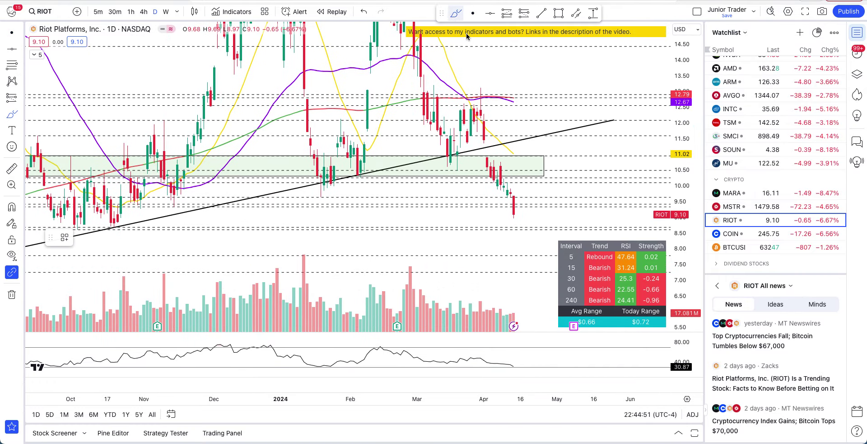
# - Brush circles around trendline touches in March near 11.00, January–February, and October near 8.80
pyautogui.moveTo(488, 136)
pyautogui.mouseDown()
pyautogui.moveTo(474, 131)
pyautogui.moveTo(434, 160)
pyautogui.moveTo(498, 142)
pyautogui.mouseUp()
pyautogui.moveTo(375, 170)
pyautogui.mouseDown()
pyautogui.moveTo(346, 183)
pyautogui.moveTo(357, 199)
pyautogui.moveTo(297, 181)
pyautogui.mouseUp()
pyautogui.moveTo(50, 237)
pyautogui.mouseDown()
pyautogui.moveTo(46, 263)
pyautogui.moveTo(59, 278)
pyautogui.mouseUp()
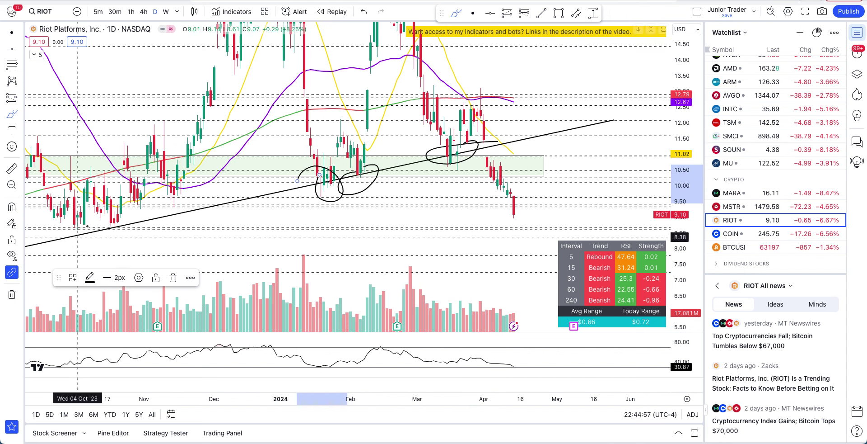
pyautogui.moveTo(107, 216)
pyautogui.mouseDown()
pyautogui.moveTo(102, 232)
pyautogui.moveTo(130, 222)
pyautogui.moveTo(99, 222)
pyautogui.mouseUp()
pyautogui.click(490, 139)
# - Undo the trial circles and brush a path down through the April candles toward 8.90
pyautogui.moveTo(491, 139)
pyautogui.mouseDown()
pyautogui.moveTo(492, 172)
pyautogui.moveTo(514, 204)
pyautogui.mouseUp()
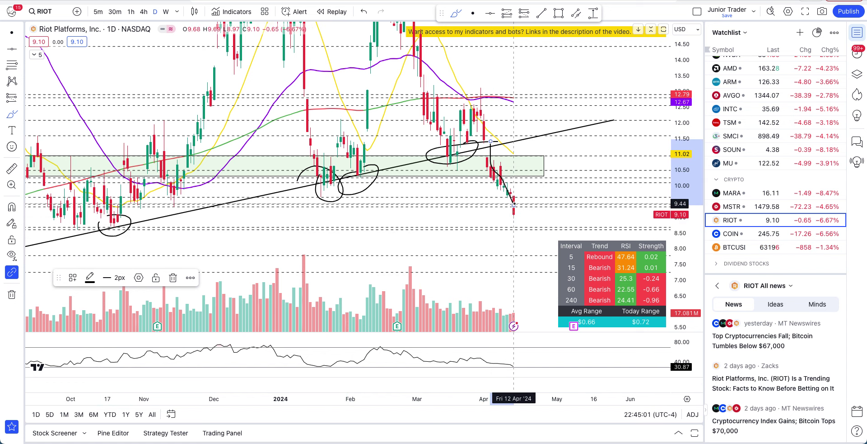
pyautogui.hotkey('ctrl', 'z')
pyautogui.hotkey('ctrl', 'z')
pyautogui.hotkey('ctrl', 'z')
pyautogui.hotkey('ctrl', 'z')
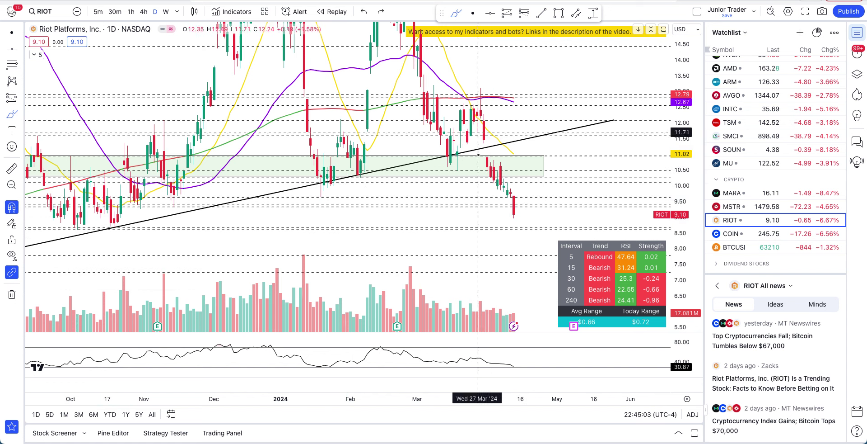
pyautogui.moveTo(491, 142)
pyautogui.mouseDown()
pyautogui.moveTo(470, 156)
pyautogui.moveTo(490, 160)
pyautogui.moveTo(509, 220)
pyautogui.mouseUp()
pyautogui.hotkey('ctrl', 'z')
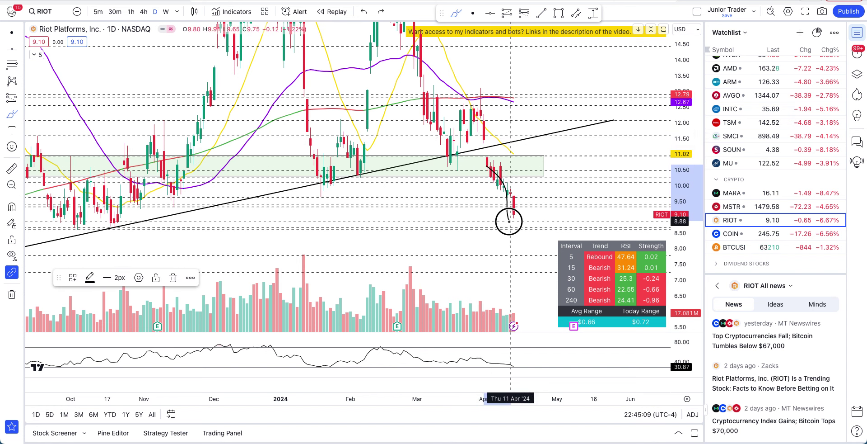
pyautogui.hotkey('ctrl', 'z')
# - Zoom out and try brush ellipses around earlier, May–July 2023 and Sep–Nov 2023 candles, undoing each
pyautogui.scroll(-5, 510, 224)
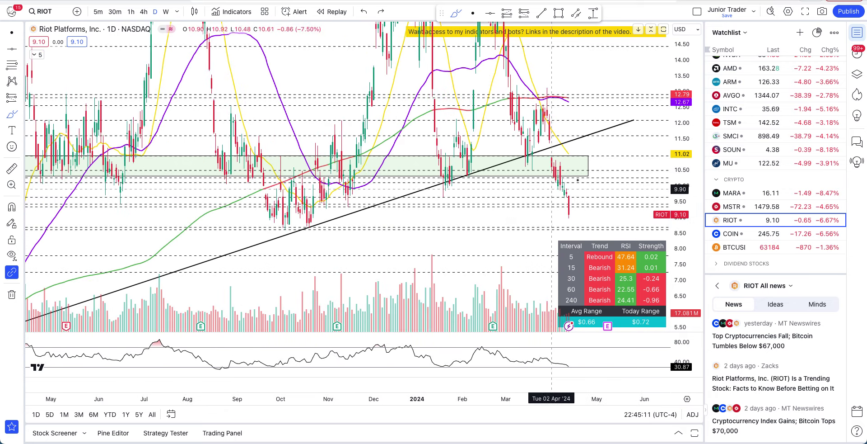
pyautogui.scroll(-5, 404, 234)
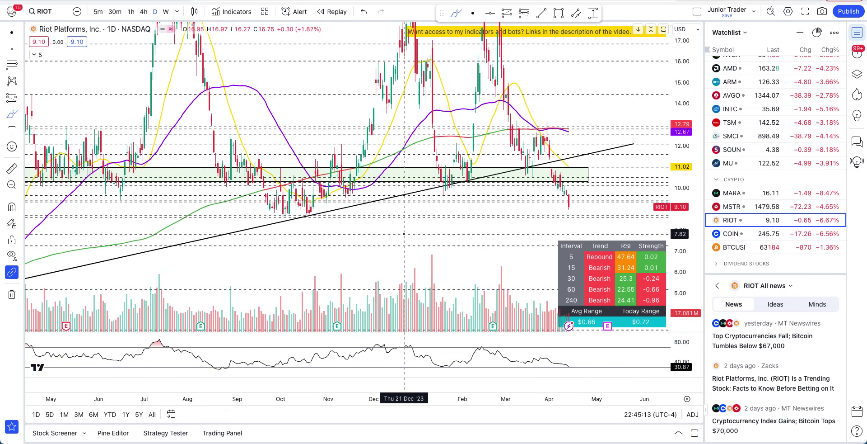
pyautogui.scroll(-1, 404, 233)
pyautogui.moveTo(86, 168)
pyautogui.mouseDown()
pyautogui.moveTo(100, 186)
pyautogui.moveTo(102, 172)
pyautogui.mouseUp()
pyautogui.hotkey('ctrl', 'z')
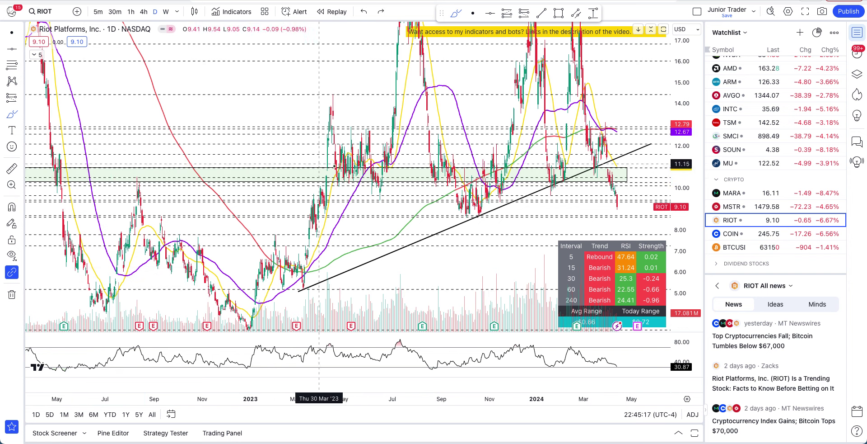
pyautogui.moveTo(368, 170)
pyautogui.mouseDown()
pyautogui.moveTo(306, 181)
pyautogui.moveTo(362, 168)
pyautogui.mouseUp()
pyautogui.hotkey('ctrl', 'z')
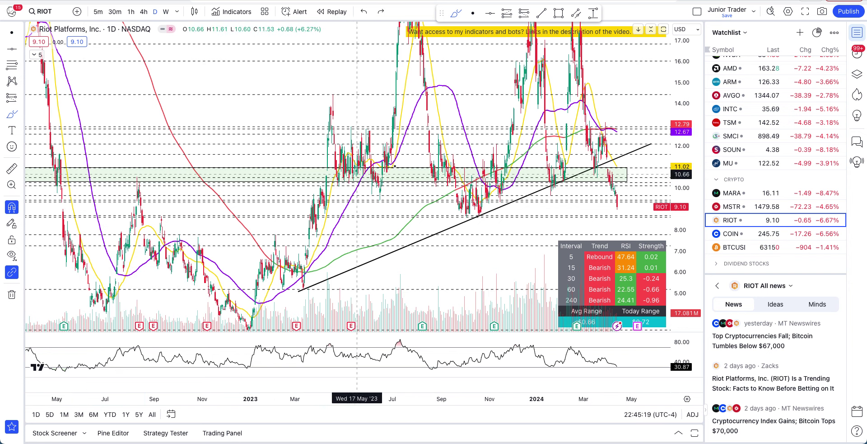
pyautogui.moveTo(509, 170)
pyautogui.mouseDown()
pyautogui.moveTo(435, 195)
pyautogui.moveTo(481, 175)
pyautogui.mouseUp()
pyautogui.hotkey('ctrl', 'z')
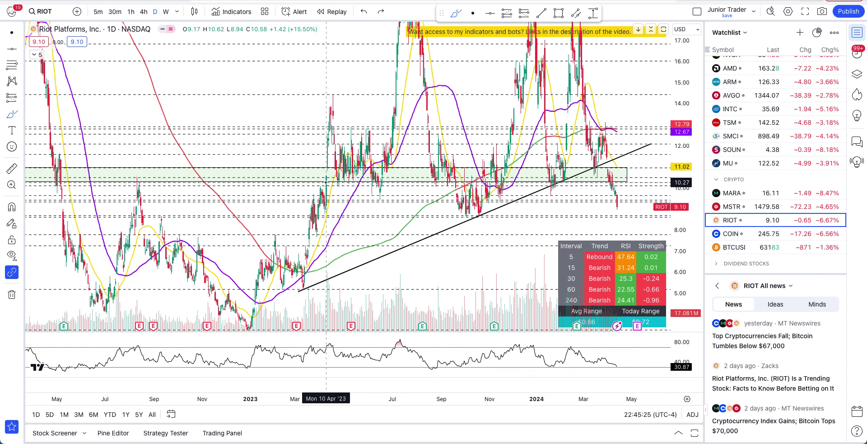
# - Rescale the price axis to show roughly 3 to 17
pyautogui.scroll(10, 509, 180)
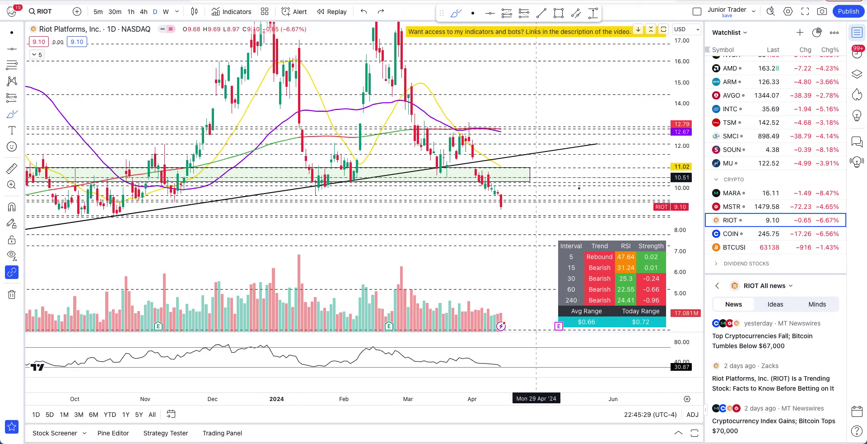
pyautogui.moveTo(688, 255); pyautogui.dragTo(687, 183)
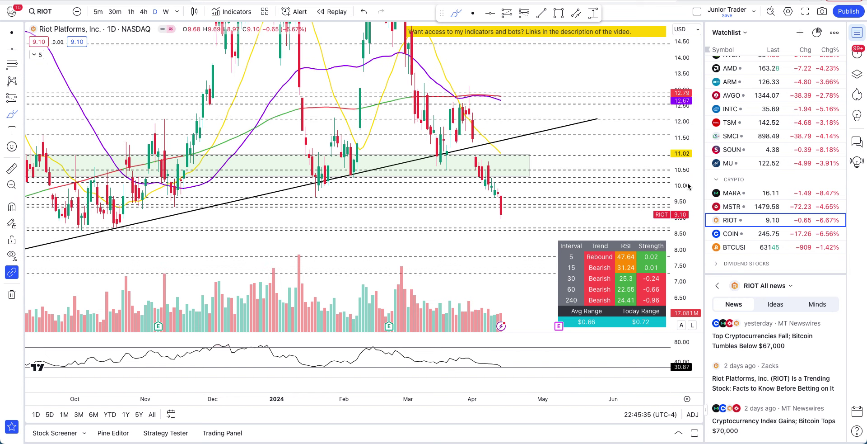
pyautogui.scroll(-5, 433, 239)
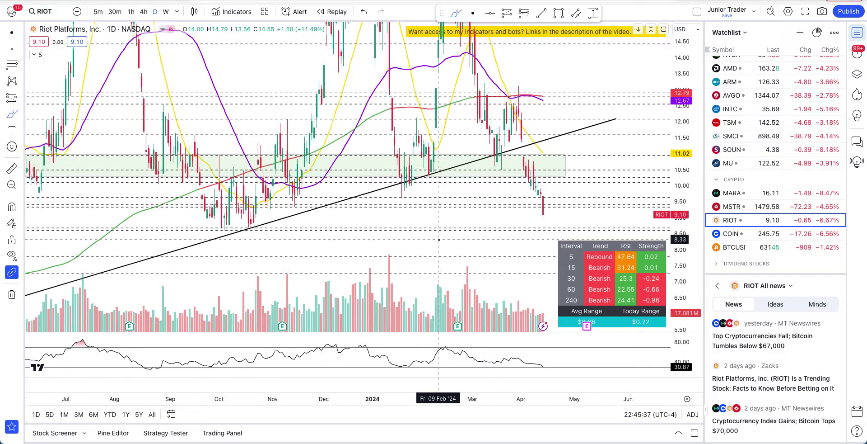
pyautogui.scroll(5, 439, 240)
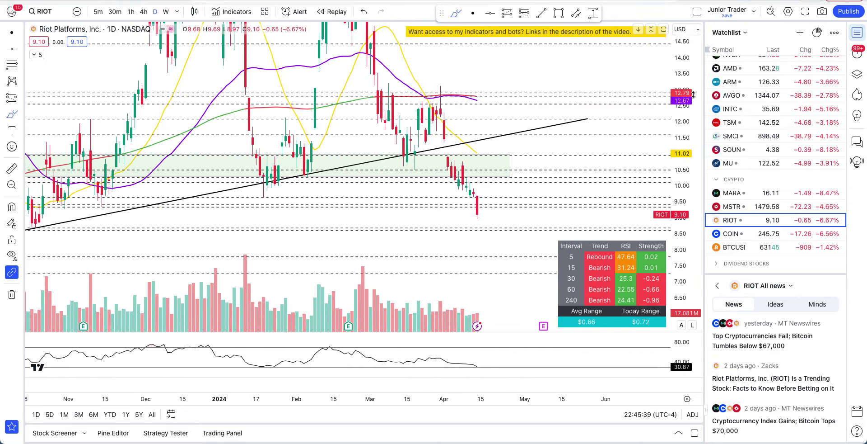
pyautogui.moveTo(695, 86); pyautogui.dragTo(695, 136)
# - Sketch a falling path from the late-February peak, then undo it
pyautogui.moveTo(362, 43)
pyautogui.mouseDown()
pyautogui.moveTo(382, 146)
pyautogui.moveTo(441, 132)
pyautogui.moveTo(472, 205)
pyautogui.mouseUp()
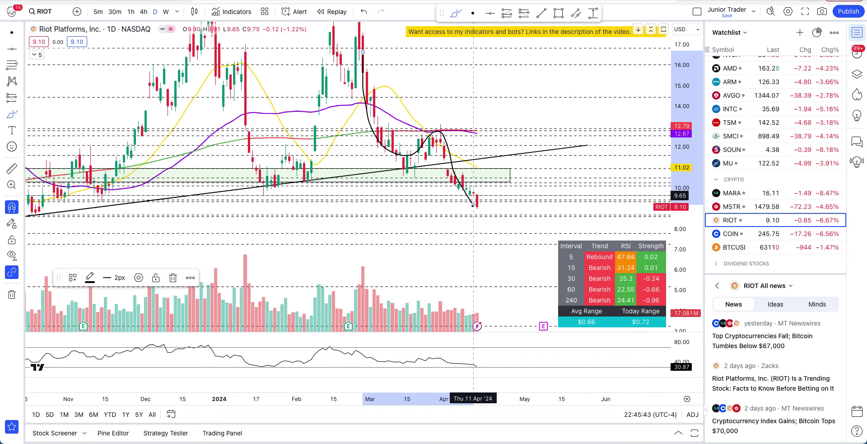
pyautogui.hotkey('ctrl', 'z')
pyautogui.click(35, 54)
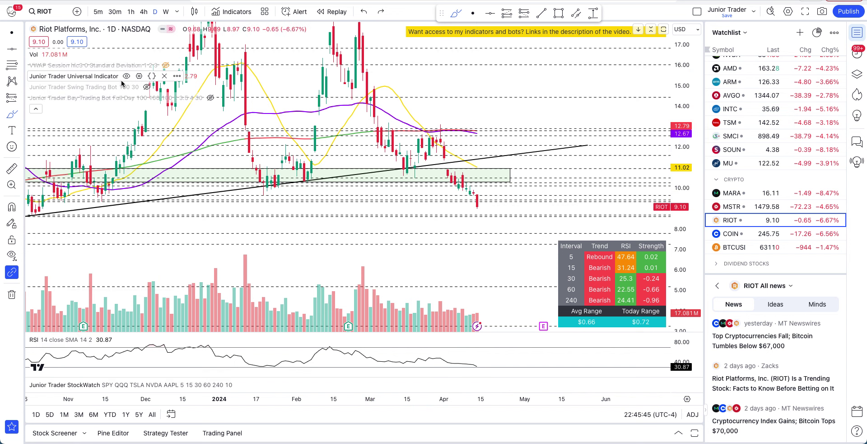
# - Confirm the Universal Indicator settings and switch RIOT to 1-hour candles
pyautogui.click(141, 76)
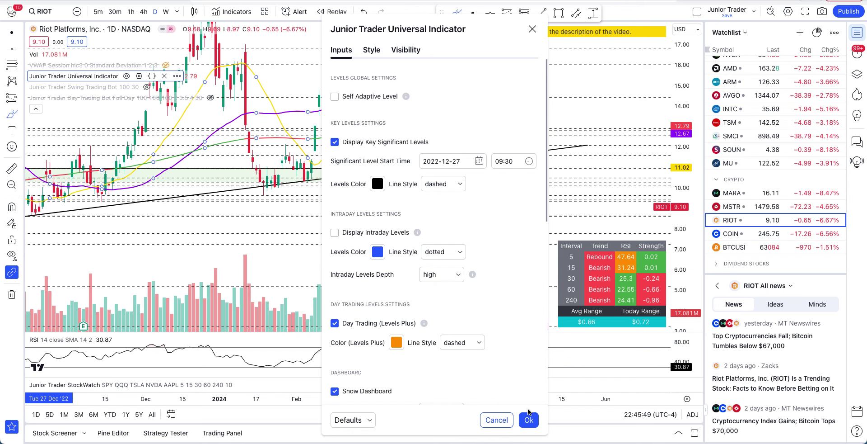
pyautogui.click(530, 420)
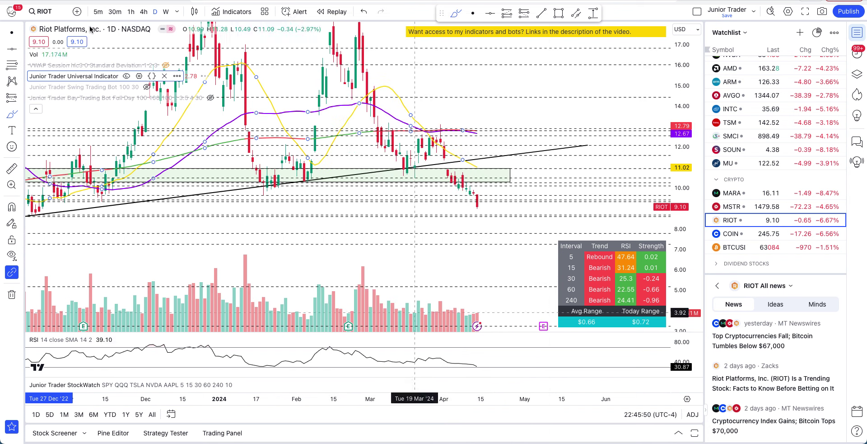
pyautogui.click(131, 12)
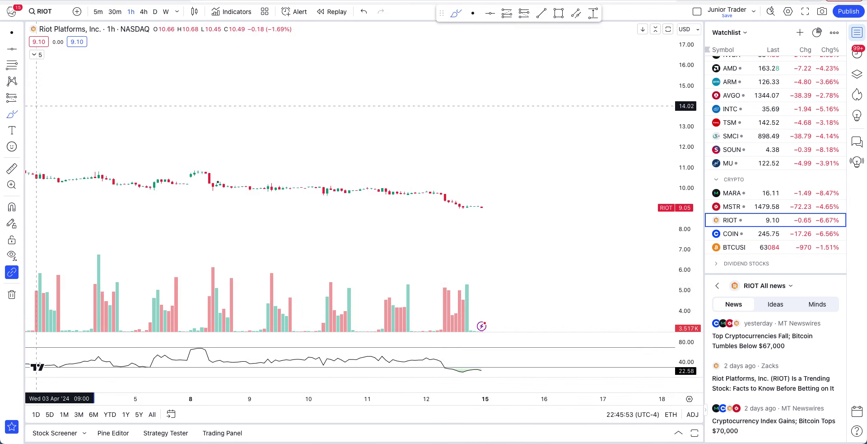
pyautogui.moveTo(683, 278); pyautogui.dragTo(684, 82)
pyautogui.click(426, 65)
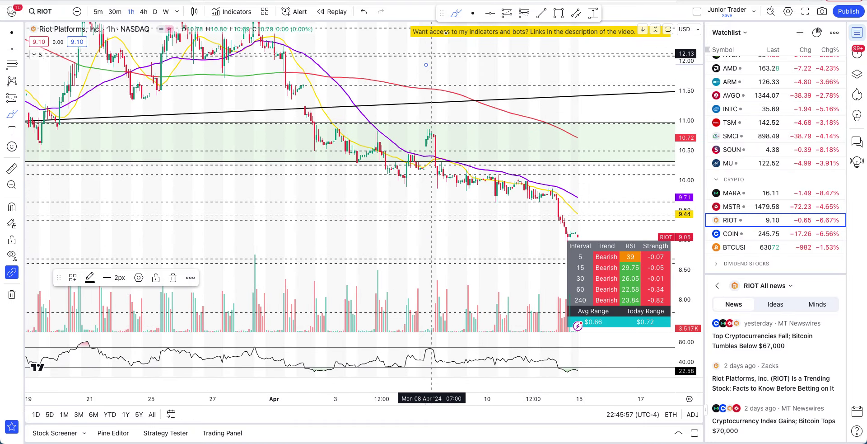
pyautogui.hotkey('ctrl', 'z')
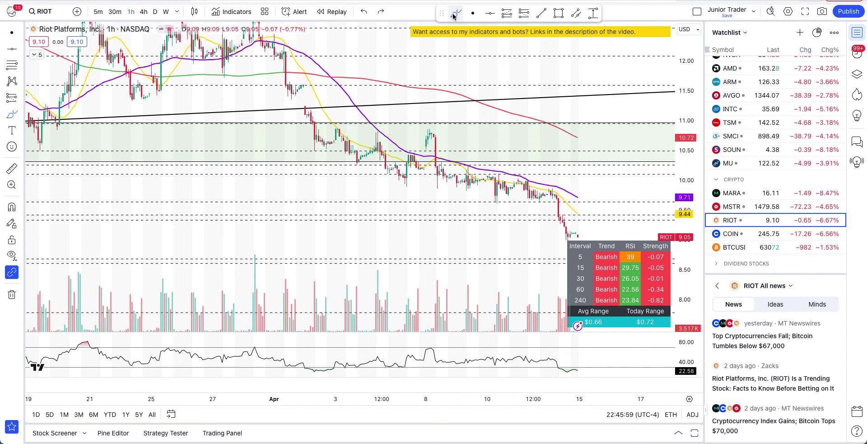
pyautogui.moveTo(286, 53)
pyautogui.mouseDown()
pyautogui.moveTo(319, 145)
pyautogui.moveTo(430, 136)
pyautogui.moveTo(478, 182)
pyautogui.moveTo(537, 194)
pyautogui.moveTo(584, 236)
pyautogui.mouseUp()
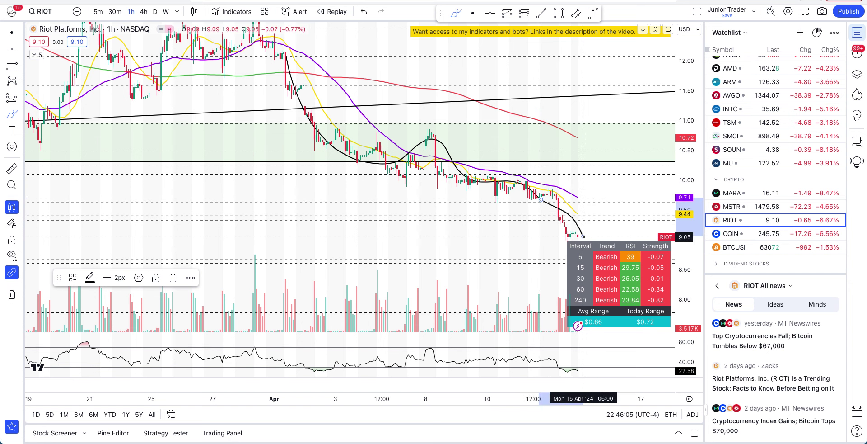
pyautogui.hotkey('ctrl', 'z')
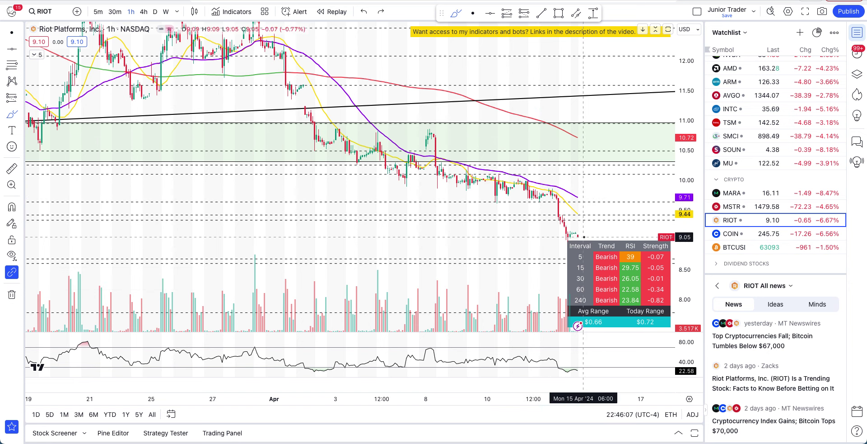
pyautogui.scroll(-5, 567, 159)
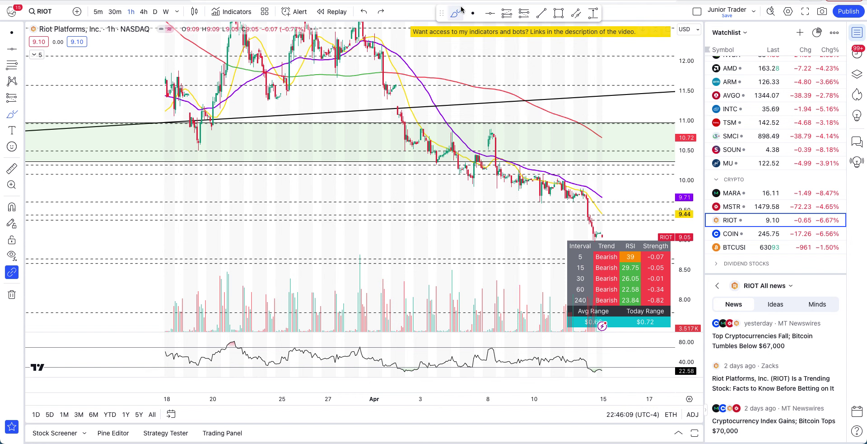
pyautogui.moveTo(434, 189); pyautogui.dragTo(344, 123)
pyautogui.scroll(4, 344, 123)
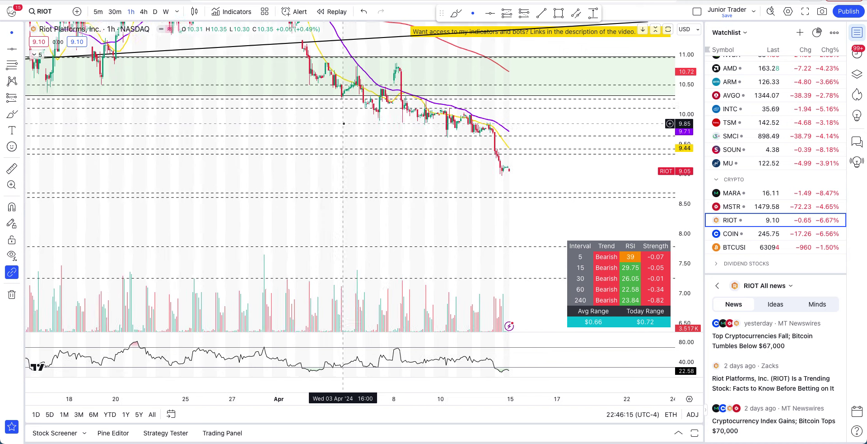
pyautogui.scroll(-4, 375, 199)
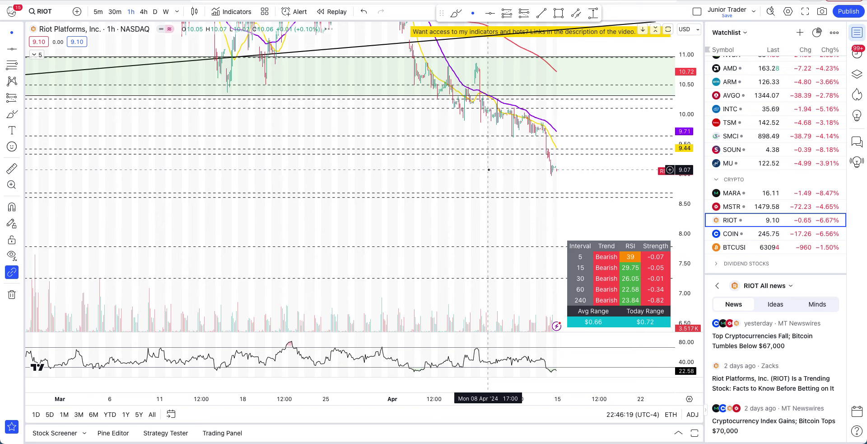
# - Return RIOT to the daily interval and compress the price scale to see more range
pyautogui.scroll(3, 493, 165)
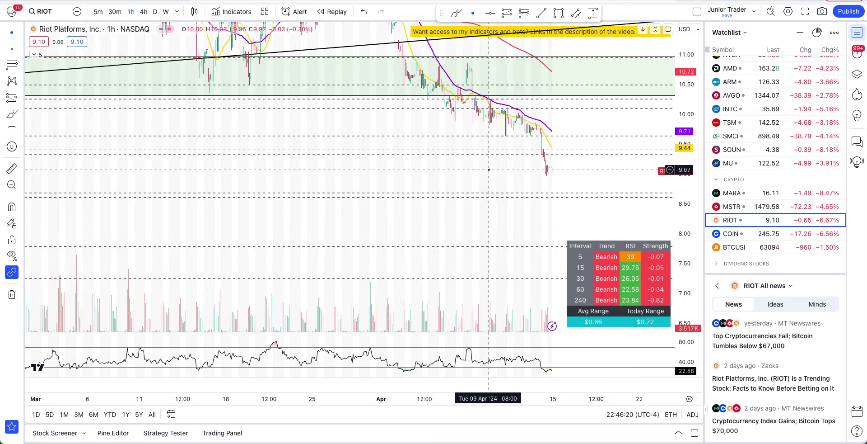
pyautogui.click(159, 14)
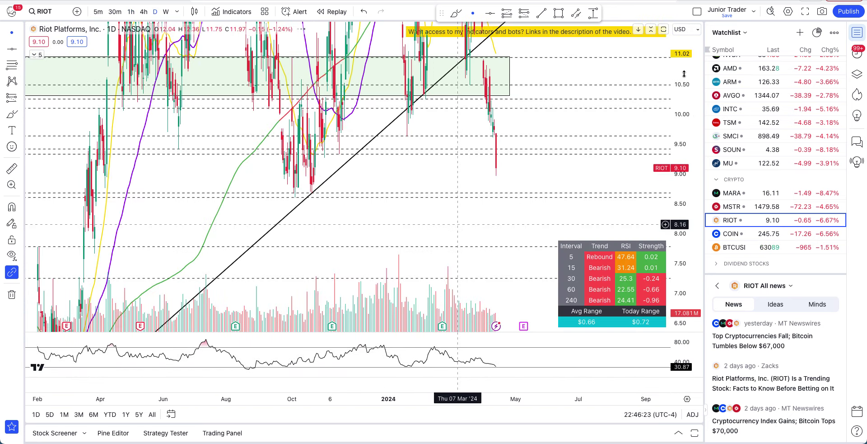
pyautogui.moveTo(686, 68); pyautogui.dragTo(686, 113)
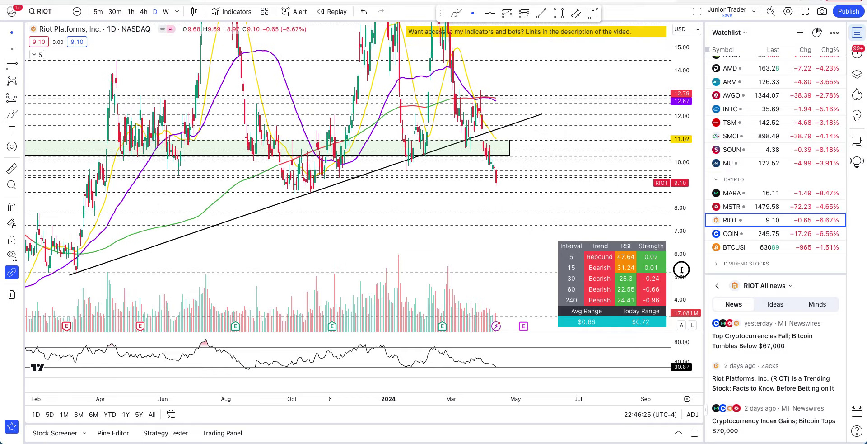
pyautogui.scroll(2, 592, 166)
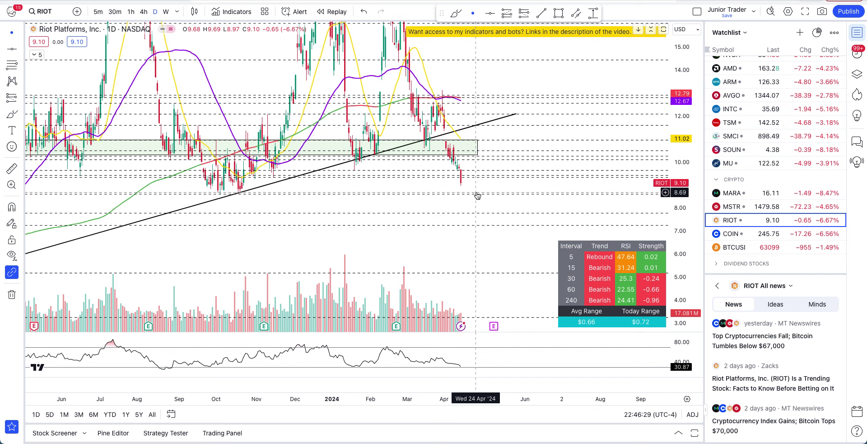
# - Brush a trial circle around the October lows, undo it, and reframe the recent candles
pyautogui.click(457, 13)
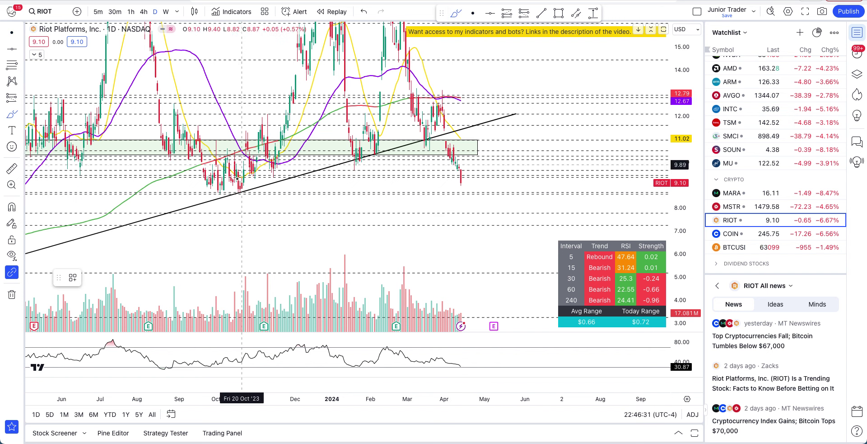
pyautogui.moveTo(244, 197)
pyautogui.mouseDown()
pyautogui.moveTo(203, 197)
pyautogui.moveTo(251, 151)
pyautogui.moveTo(249, 196)
pyautogui.moveTo(235, 193)
pyautogui.mouseUp()
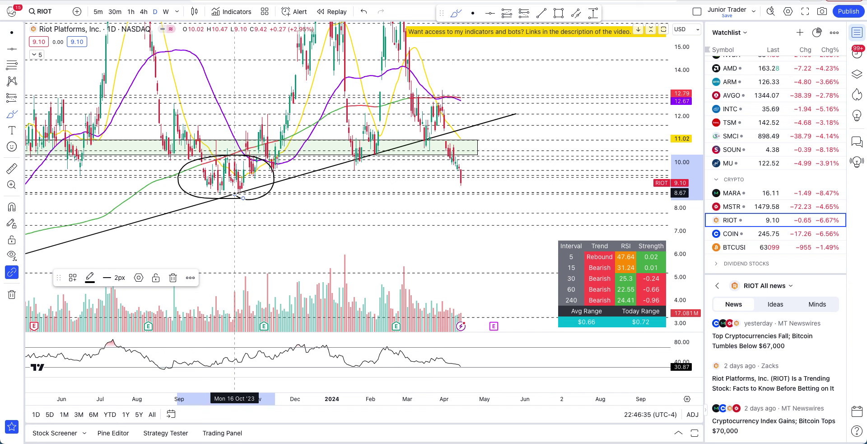
pyautogui.hotkey('ctrl', 'z')
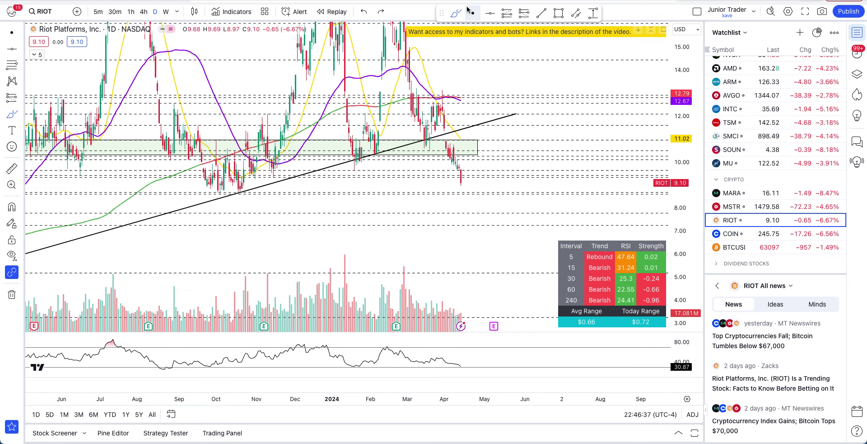
pyautogui.scroll(5, 600, 86)
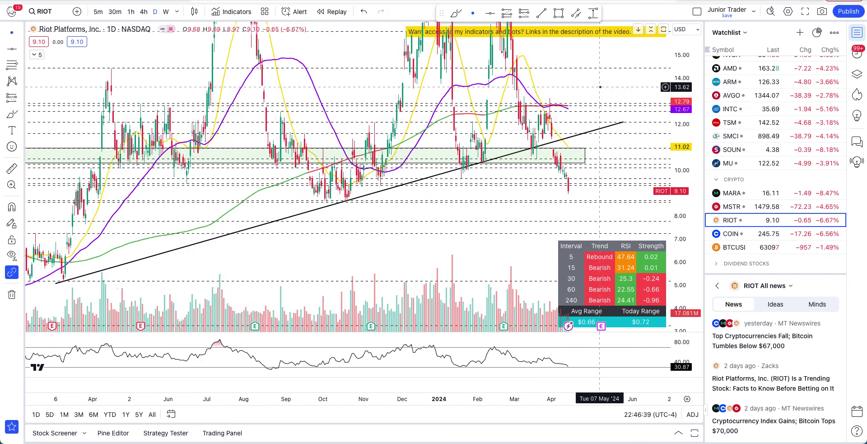
pyautogui.scroll(4, 600, 87)
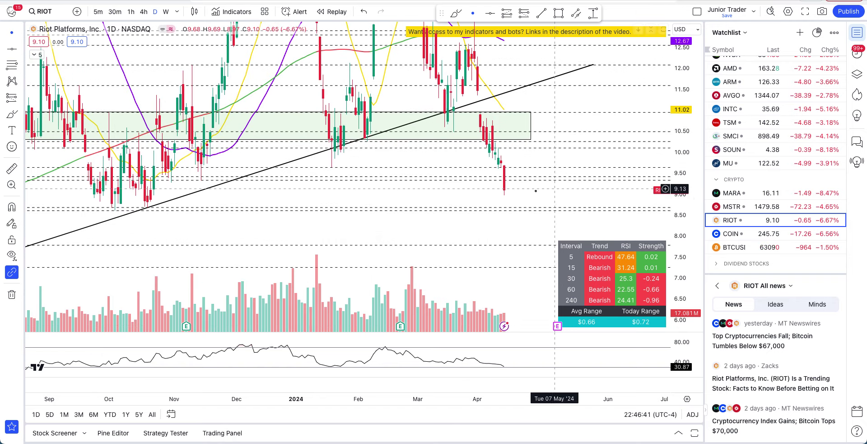
pyautogui.moveTo(505, 196); pyautogui.dragTo(497, 202)
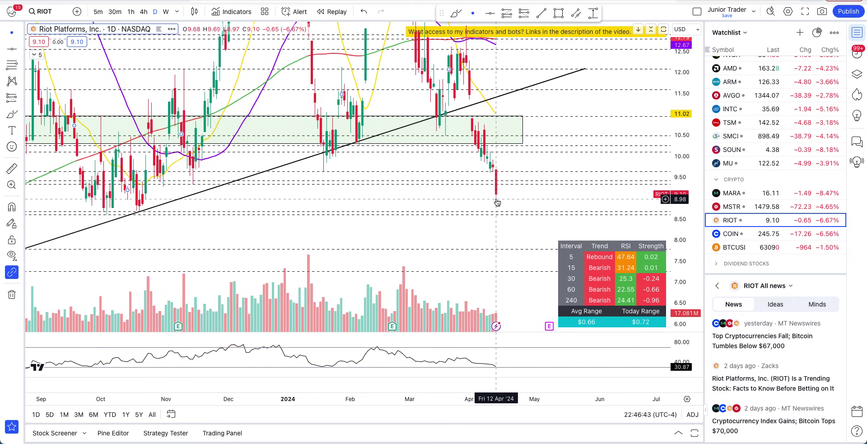
pyautogui.hotkey('alt', 'b')
pyautogui.moveTo(498, 199); pyautogui.dragTo(502, 207)
pyautogui.hotkey('ctrl', 'z')
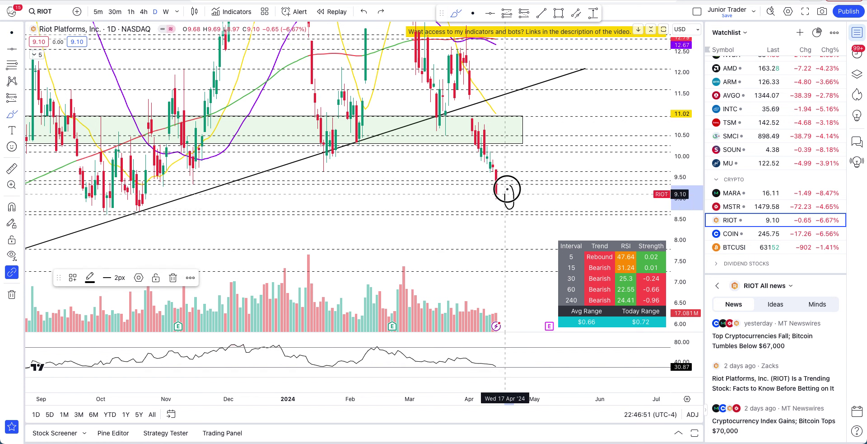
pyautogui.moveTo(516, 175); pyautogui.dragTo(521, 208)
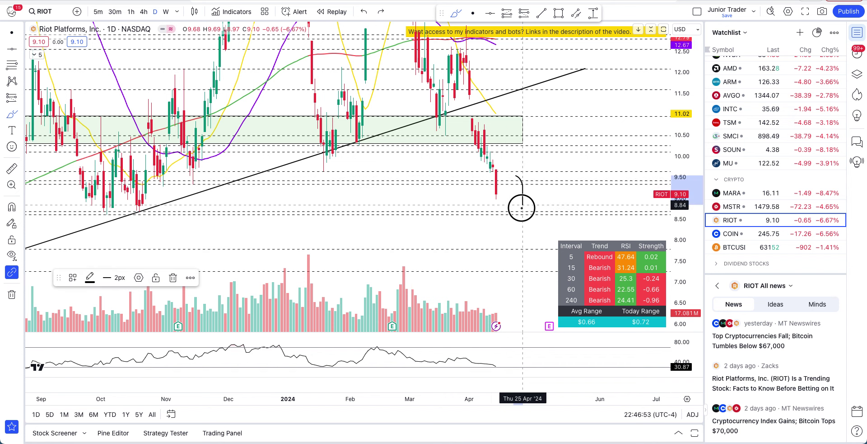
pyautogui.hotkey('ctrl', 'z')
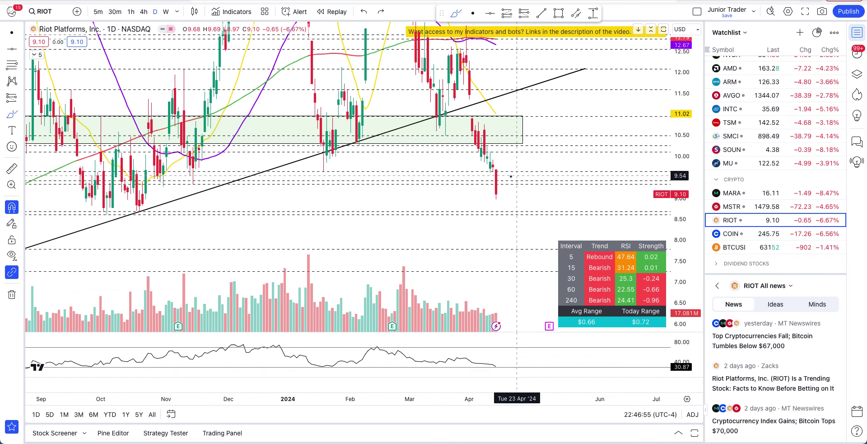
pyautogui.moveTo(501, 185); pyautogui.dragTo(502, 208)
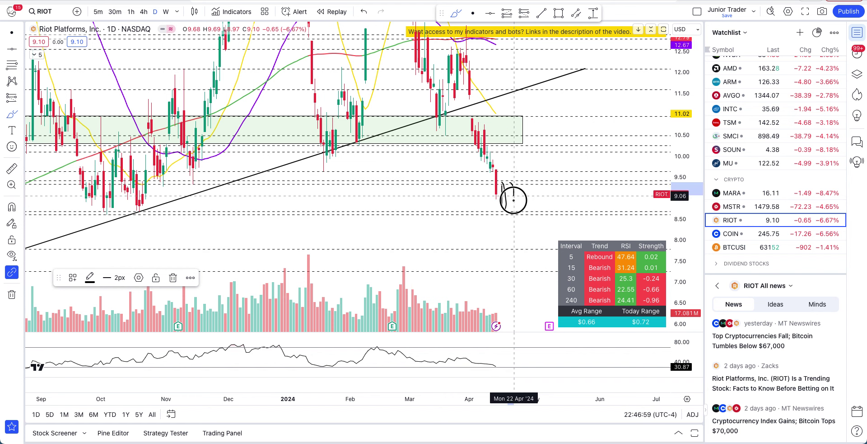
pyautogui.moveTo(508, 182)
pyautogui.mouseDown()
pyautogui.moveTo(517, 174)
pyautogui.moveTo(523, 186)
pyautogui.moveTo(514, 179)
pyautogui.moveTo(500, 194)
pyautogui.moveTo(526, 189)
pyautogui.mouseUp()
pyautogui.hotkey('ctrl', 'z')
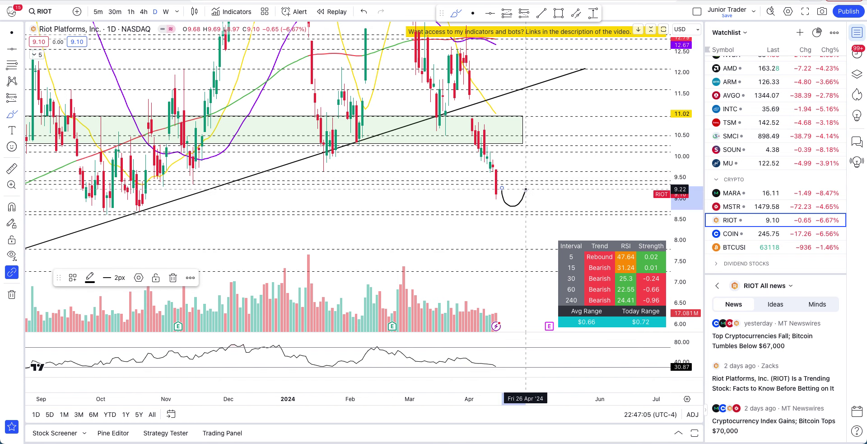
pyautogui.hotkey('ctrl', 'z')
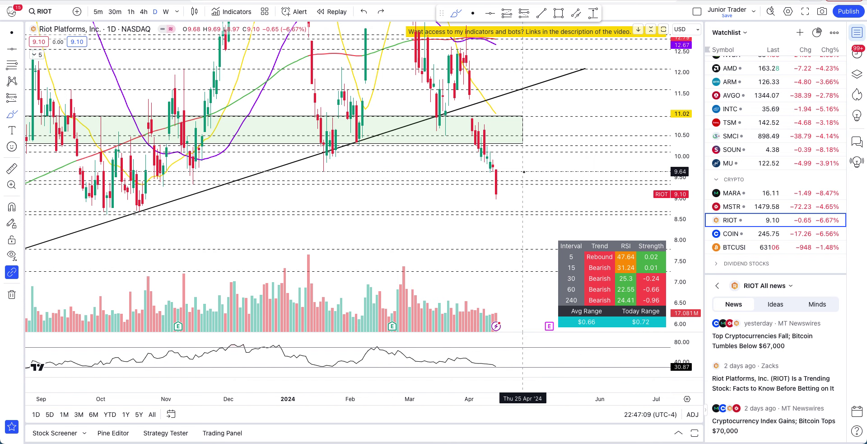
# - Try brush circles at the February lows and latest candles plus a bounce path, undoing all three
pyautogui.scroll(-1, 564, 149)
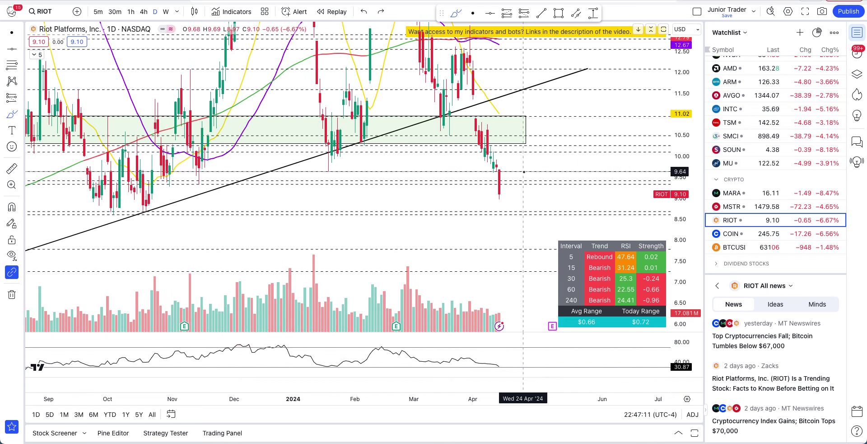
pyautogui.moveTo(686, 92); pyautogui.dragTo(686, 111)
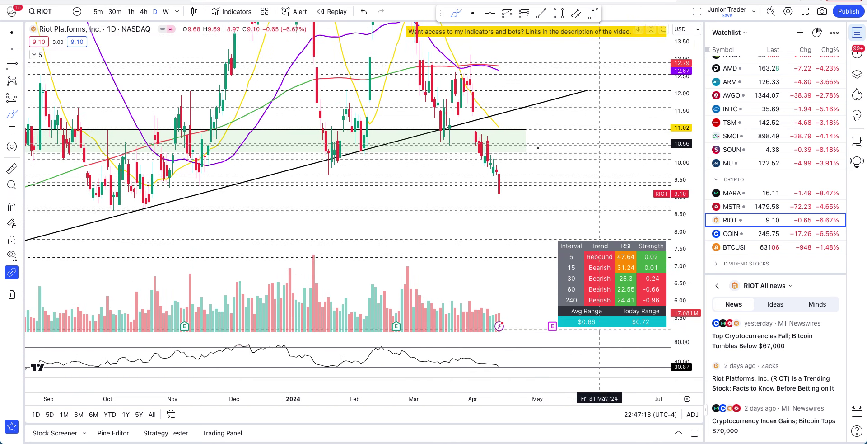
pyautogui.moveTo(358, 154)
pyautogui.mouseDown()
pyautogui.moveTo(324, 154)
pyautogui.moveTo(323, 167)
pyautogui.moveTo(351, 174)
pyautogui.moveTo(369, 166)
pyautogui.moveTo(357, 153)
pyautogui.mouseUp()
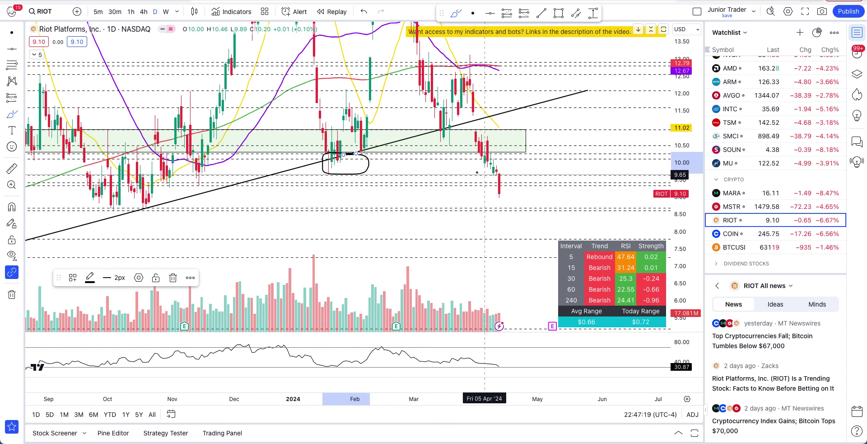
pyautogui.moveTo(485, 175)
pyautogui.mouseDown()
pyautogui.moveTo(513, 178)
pyautogui.moveTo(484, 179)
pyautogui.moveTo(497, 173)
pyautogui.moveTo(504, 151)
pyautogui.moveTo(505, 171)
pyautogui.mouseUp()
pyautogui.hotkey('ctrl', 'z')
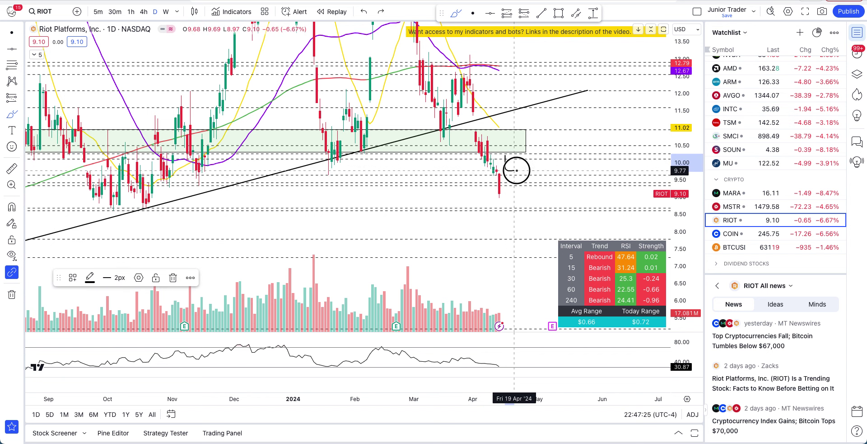
pyautogui.hotkey('ctrl', 'z')
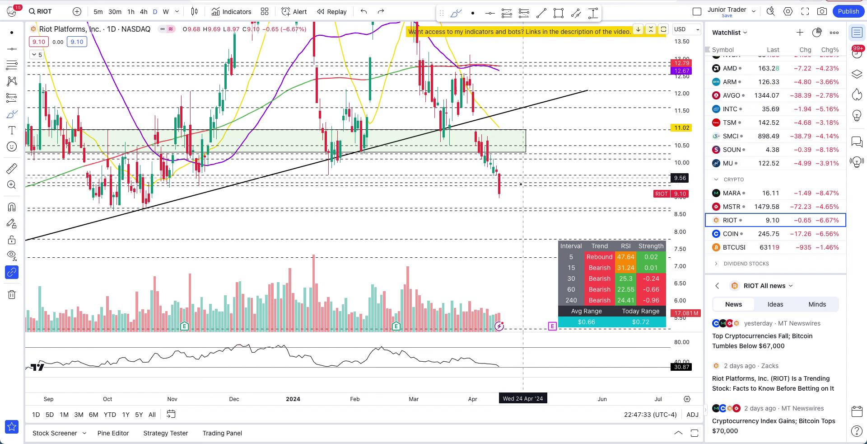
pyautogui.moveTo(519, 175)
pyautogui.mouseDown()
pyautogui.moveTo(545, 175)
pyautogui.moveTo(523, 197)
pyautogui.moveTo(573, 128)
pyautogui.mouseUp()
pyautogui.hotkey('ctrl', 'z')
# - Refit the price scale, leave brush mode, and zoom out with the scale around 0–18
pyautogui.scroll(-5, 573, 128)
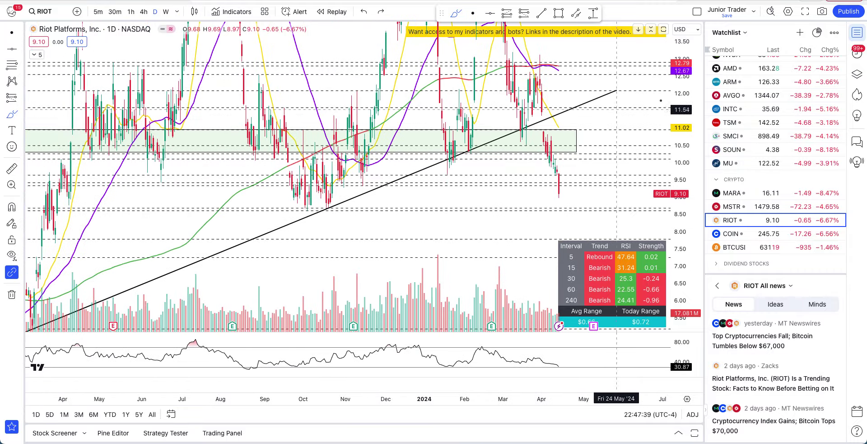
pyautogui.doubleClick(689, 70)
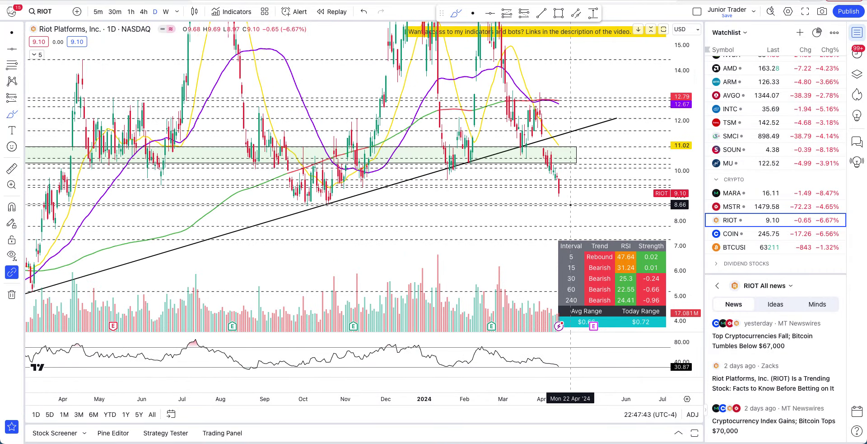
pyautogui.click(471, 17)
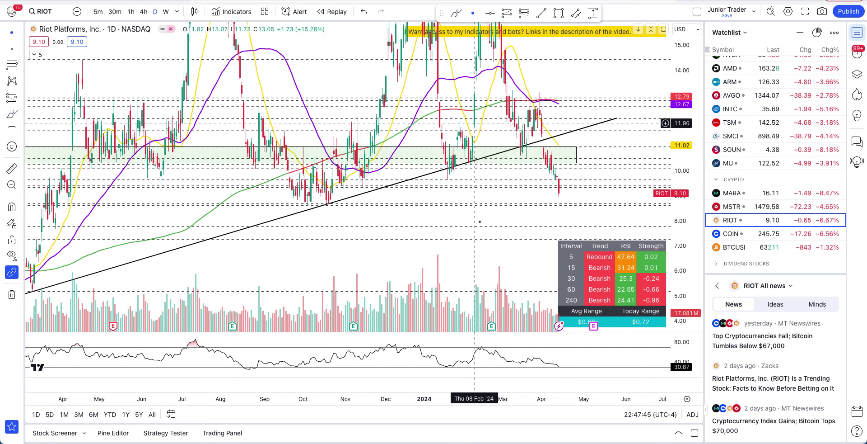
pyautogui.scroll(-3, 482, 264)
pyautogui.scroll(-1, 481, 263)
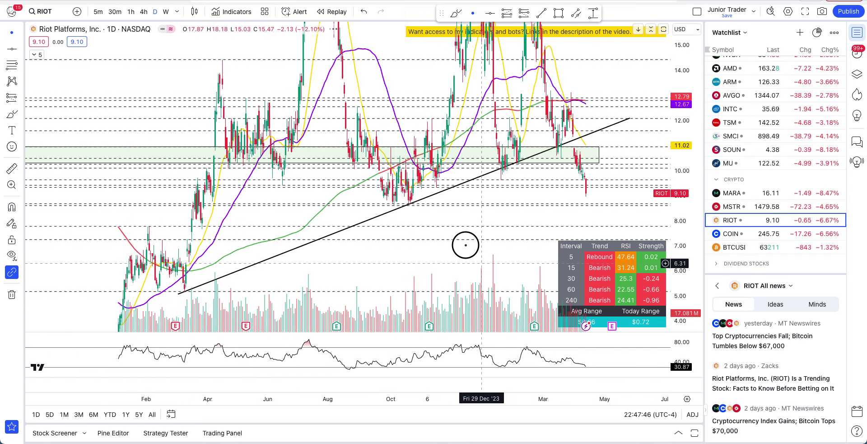
pyautogui.scroll(-3, 452, 232)
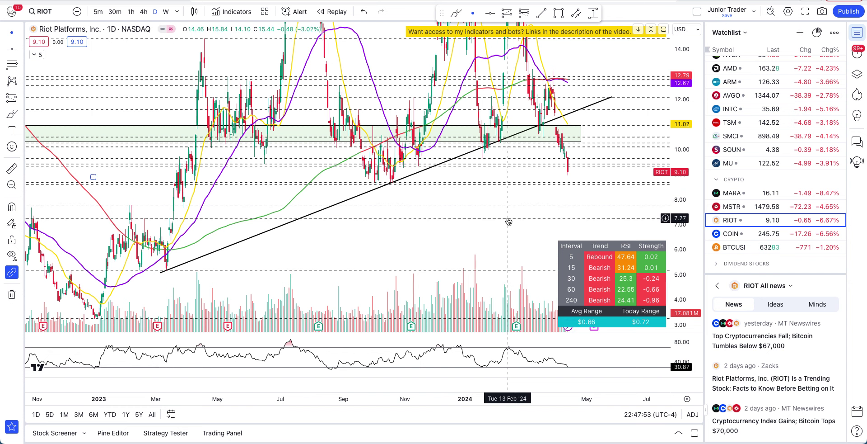
pyautogui.scroll(-4, 509, 222)
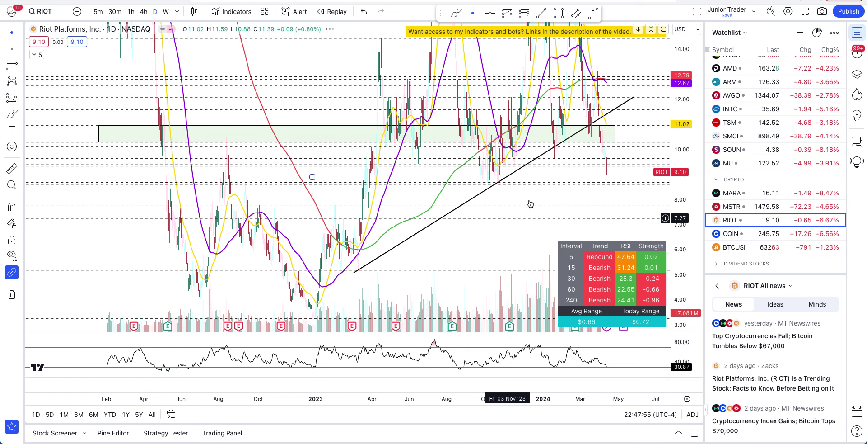
pyautogui.moveTo(680, 135); pyautogui.dragTo(680, 180)
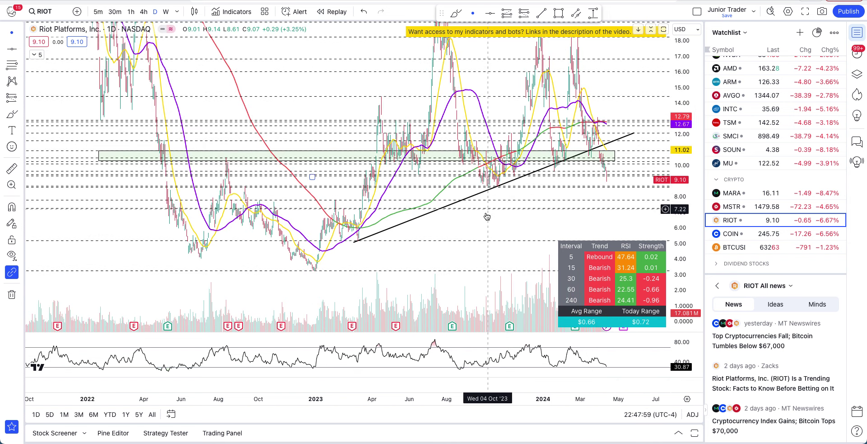
pyautogui.scroll(6, 480, 245)
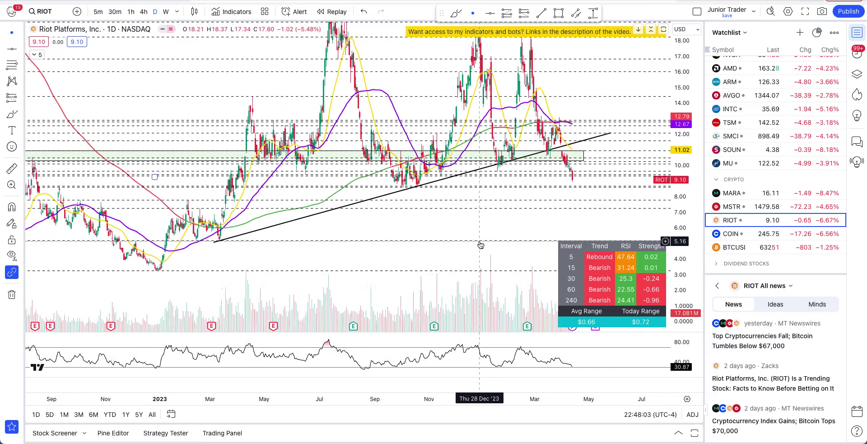
pyautogui.scroll(1, 481, 245)
pyautogui.scroll(3, 481, 244)
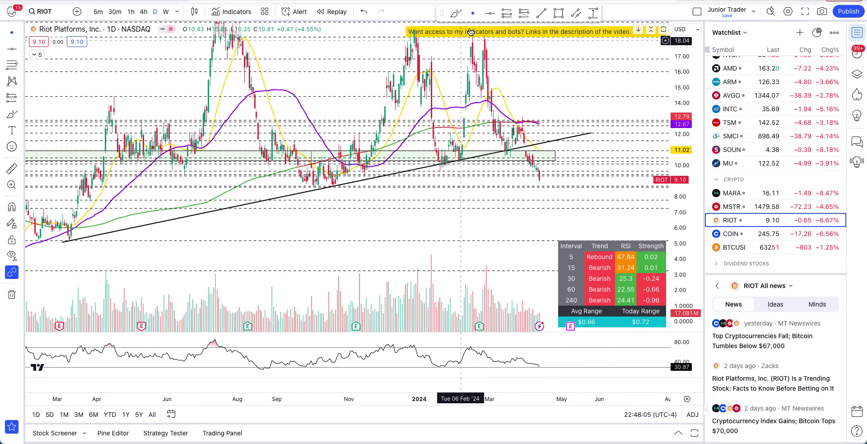
# - Sketch a dip-and-bounce path after the last candles twice, undoing both attempts
pyautogui.click(456, 13)
pyautogui.moveTo(523, 149)
pyautogui.mouseDown()
pyautogui.moveTo(534, 182)
pyautogui.moveTo(579, 145)
pyautogui.mouseUp()
pyautogui.hotkey('ctrl', 'z')
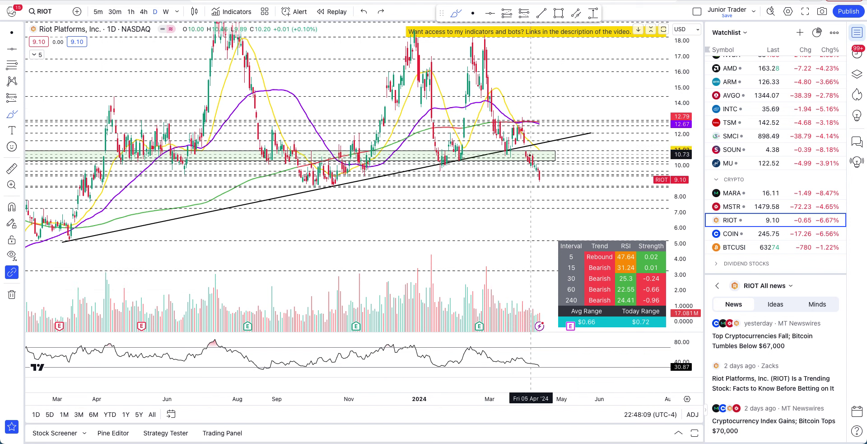
pyautogui.moveTo(527, 157)
pyautogui.mouseDown()
pyautogui.moveTo(542, 186)
pyautogui.moveTo(557, 173)
pyautogui.moveTo(581, 203)
pyautogui.moveTo(604, 139)
pyautogui.mouseUp()
pyautogui.hotkey('ctrl', 'z')
pyautogui.hotkey('ctrl', 'z')
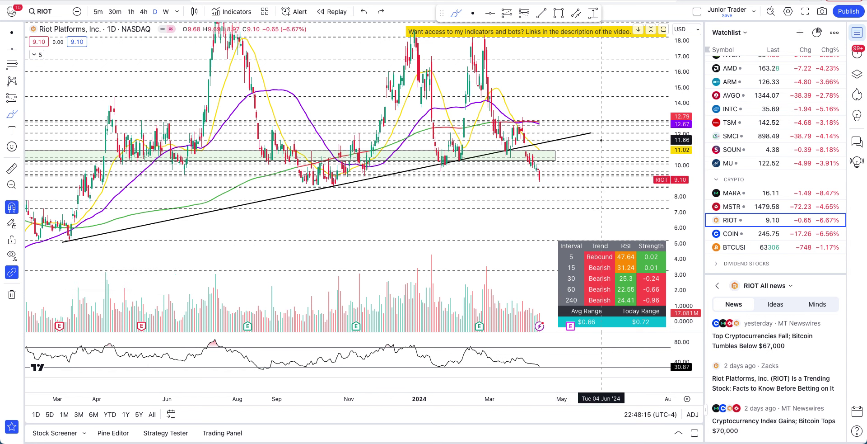
# - Pan back toward 2023 and stretch the price scale to about 6.50–15.50
pyautogui.moveTo(373, 39); pyautogui.dragTo(415, 77)
pyautogui.scroll(5, 682, 240)
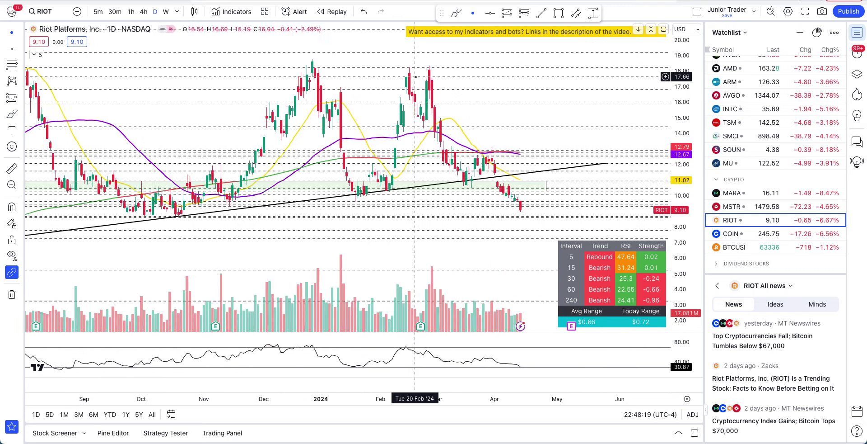
pyautogui.moveTo(687, 266); pyautogui.dragTo(685, 150)
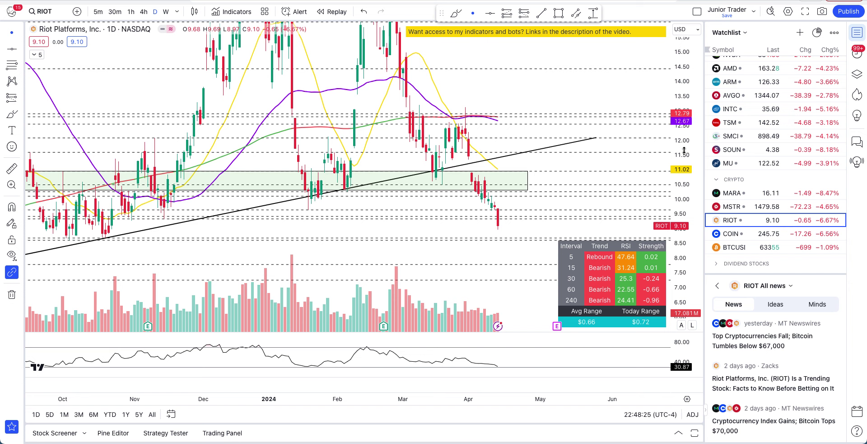
# - Compress the price scale to about 4–18.5 and try a rising brush stroke, then undo it
pyautogui.scroll(-3, 501, 243)
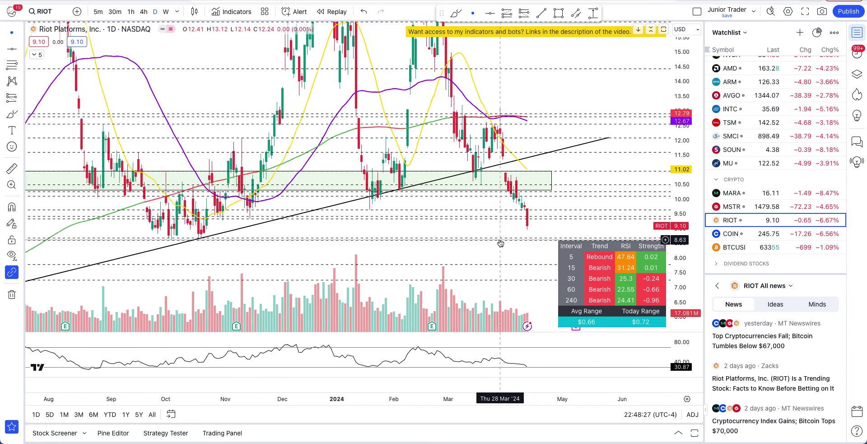
pyautogui.scroll(1, 501, 244)
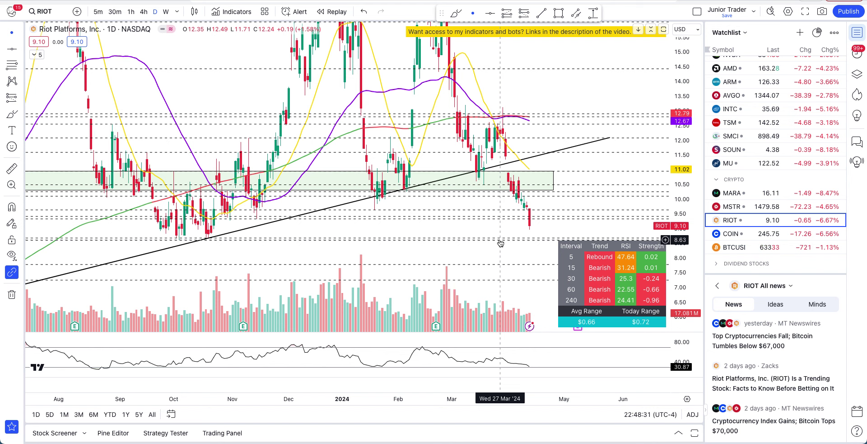
pyautogui.moveTo(691, 136); pyautogui.dragTo(692, 183)
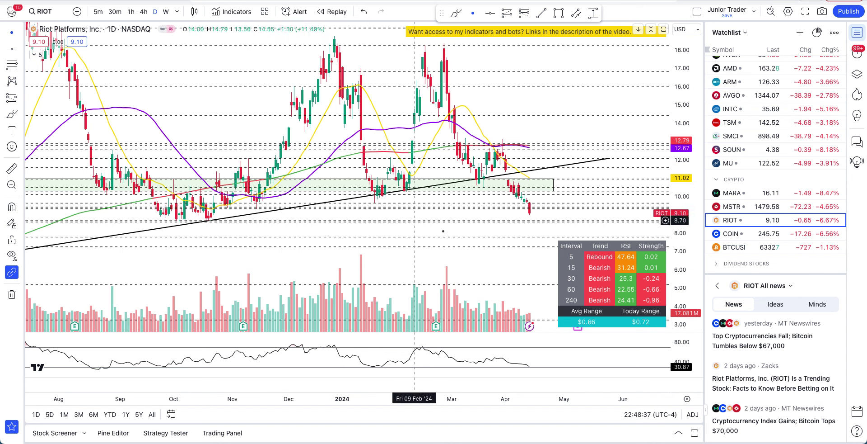
pyautogui.click(455, 13)
pyautogui.moveTo(530, 202)
pyautogui.mouseDown()
pyautogui.moveTo(528, 222)
pyautogui.moveTo(551, 140)
pyautogui.moveTo(560, 41)
pyautogui.mouseUp()
pyautogui.hotkey('ctrl', 'z')
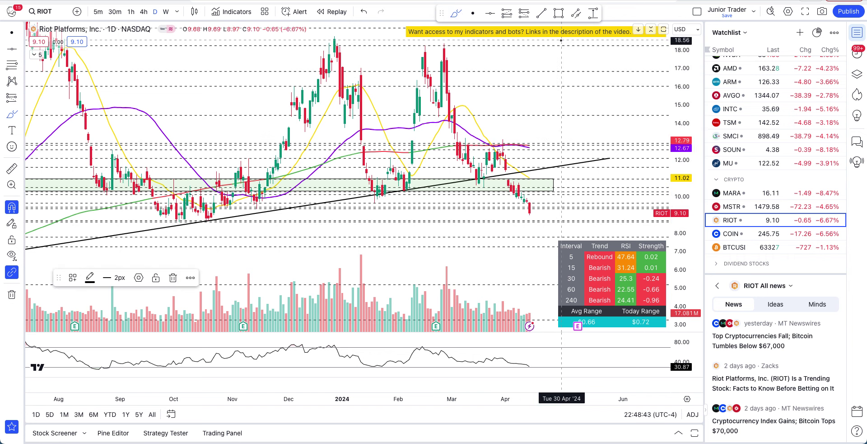
# - Try a freehand circle around a candle group and pan toward earlier months, undoing the strokes
pyautogui.scroll(-3, 265, 172)
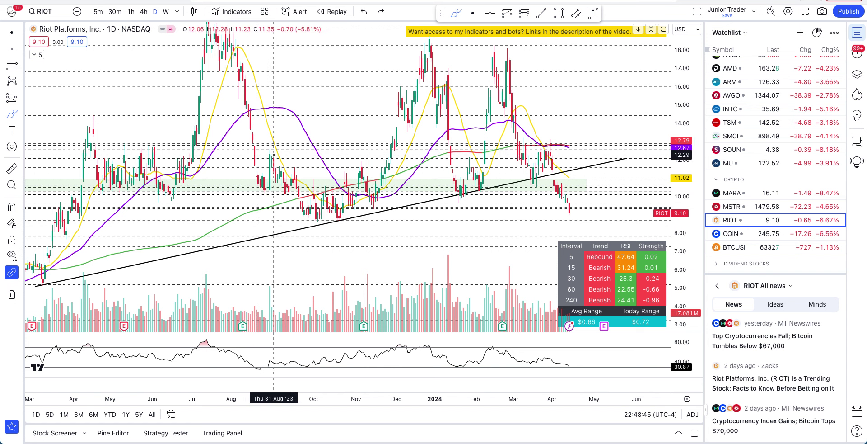
pyautogui.moveTo(269, 151)
pyautogui.mouseDown()
pyautogui.moveTo(252, 183)
pyautogui.moveTo(286, 176)
pyautogui.moveTo(272, 148)
pyautogui.moveTo(258, 151)
pyautogui.mouseUp()
pyautogui.hotkey('ctrl', 'z')
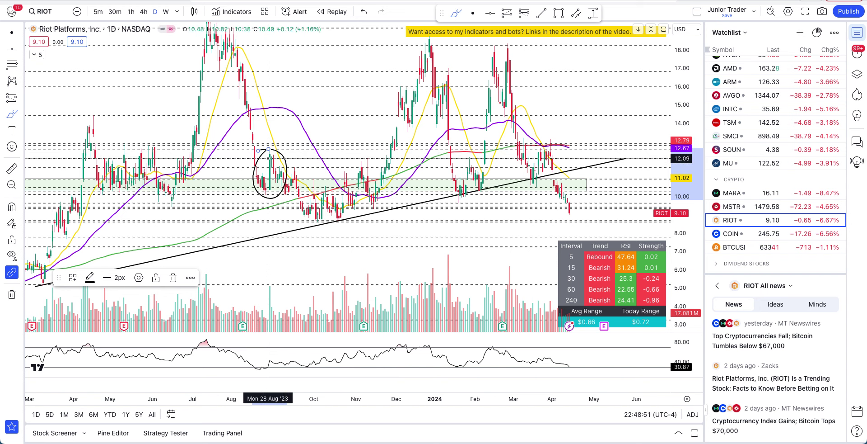
pyautogui.hotkey('ctrl', 'z')
pyautogui.scroll(2, 268, 148)
pyautogui.moveTo(268, 149)
pyautogui.mouseDown()
pyautogui.moveTo(194, 160)
pyautogui.moveTo(236, 78)
pyautogui.mouseUp()
pyautogui.hotkey('ctrl', 'z')
# - Sketch downward strokes and a Sep–Nov circle, undoing each, then draw a stroke rising toward recent prices
pyautogui.moveTo(188, 154); pyautogui.dragTo(207, 194)
pyautogui.hotkey('ctrl', 'z')
pyautogui.moveTo(145, 54); pyautogui.dragTo(165, 146)
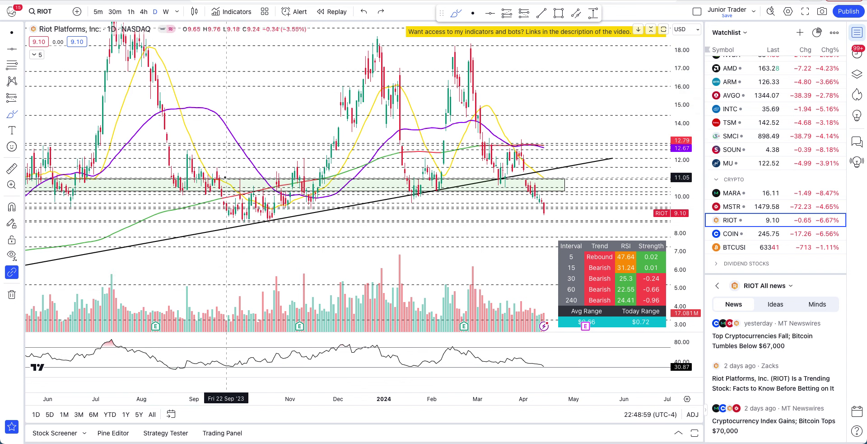
pyautogui.hotkey('ctrl', 'z')
pyautogui.moveTo(273, 171)
pyautogui.mouseDown()
pyautogui.moveTo(325, 174)
pyautogui.moveTo(259, 226)
pyautogui.moveTo(228, 159)
pyautogui.moveTo(275, 181)
pyautogui.mouseUp()
pyautogui.hotkey('ctrl', 'z')
pyautogui.moveTo(306, 211)
pyautogui.mouseDown()
pyautogui.moveTo(313, 179)
pyautogui.moveTo(372, 78)
pyautogui.mouseUp()
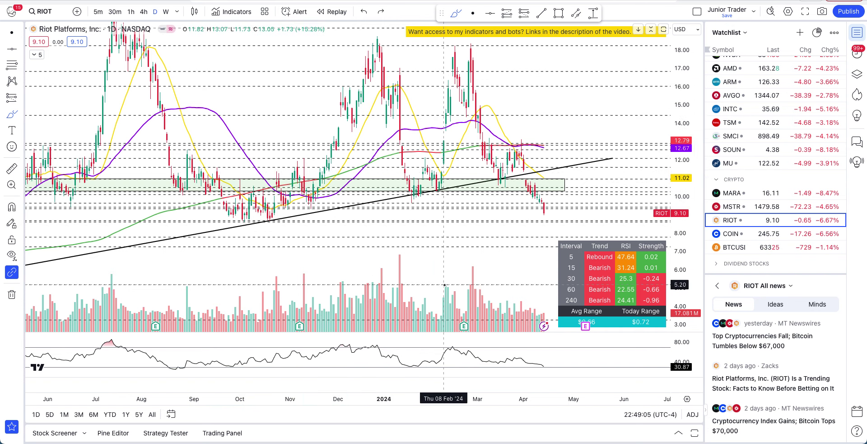
pyautogui.scroll(-3, 444, 284)
pyautogui.scroll(1, 444, 285)
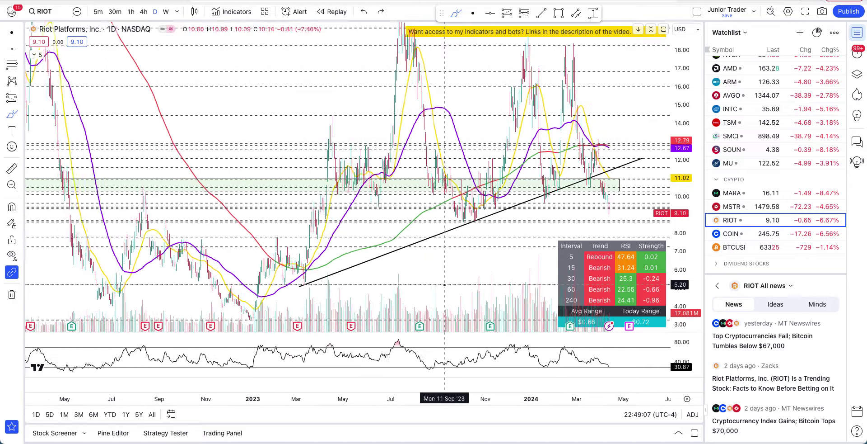
pyautogui.scroll(2, 445, 284)
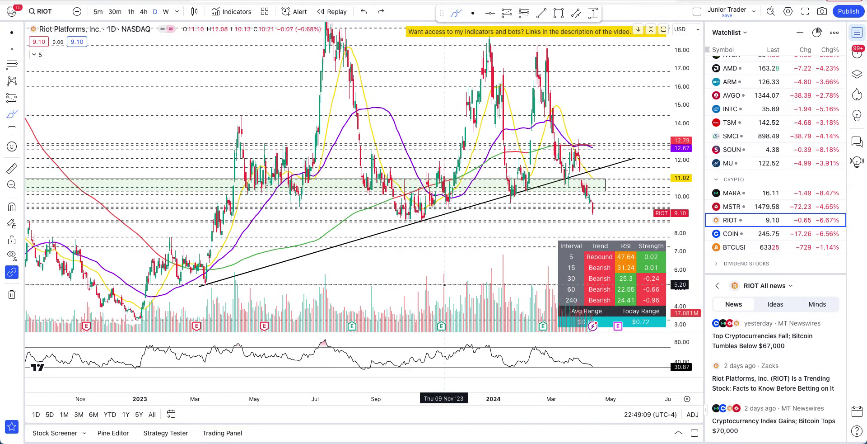
pyautogui.scroll(2, 445, 284)
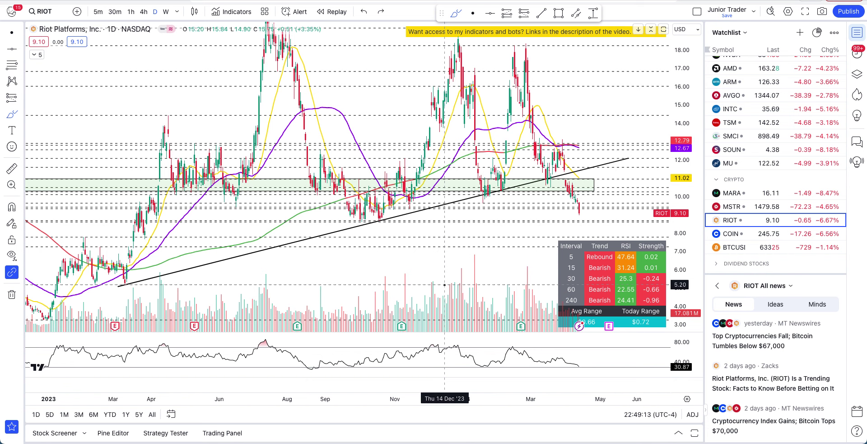
pyautogui.scroll(2, 444, 285)
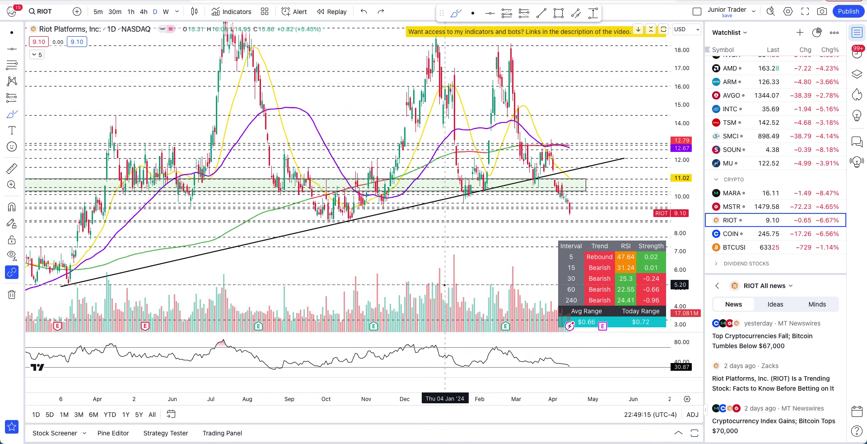
pyautogui.scroll(-4, 444, 284)
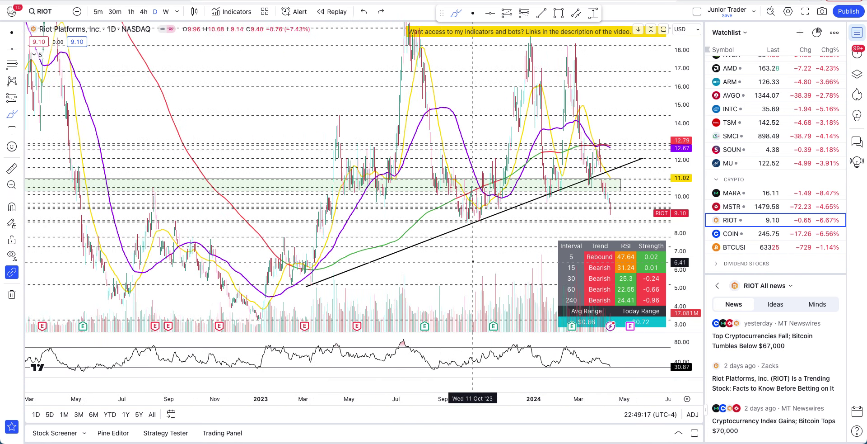
pyautogui.click(469, 17)
pyautogui.scroll(5, 421, 72)
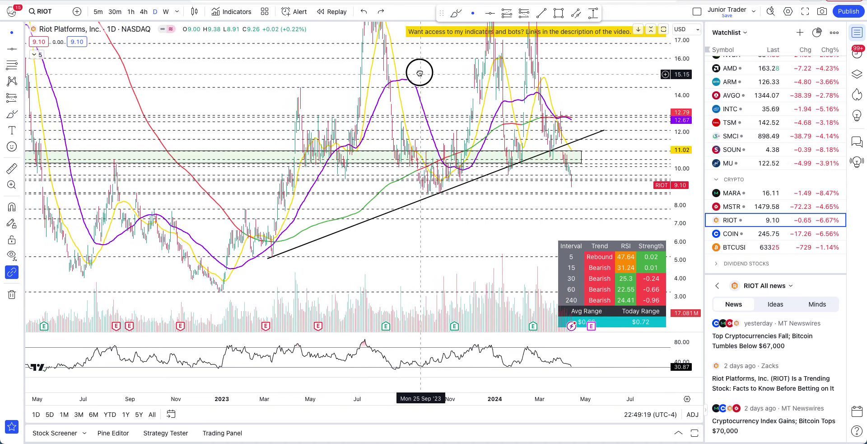
pyautogui.scroll(4, 419, 71)
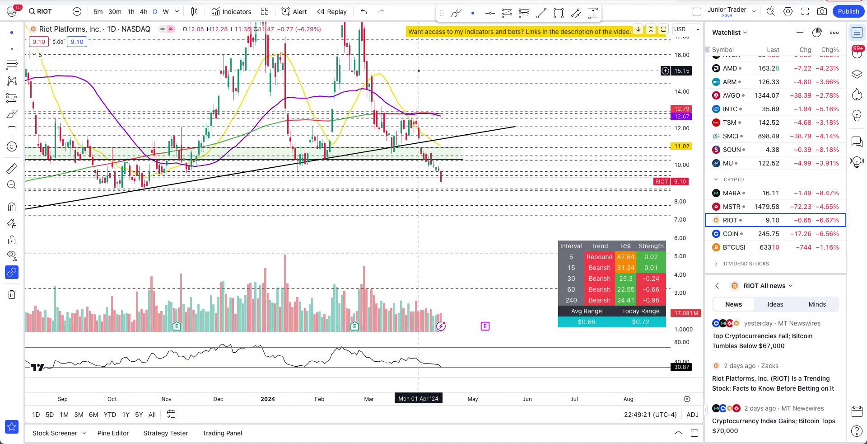
pyautogui.click(456, 13)
pyautogui.moveTo(431, 102)
pyautogui.mouseDown()
pyautogui.moveTo(430, 131)
pyautogui.moveTo(459, 131)
pyautogui.moveTo(421, 110)
pyautogui.mouseUp()
pyautogui.hotkey('ctrl', 'z')
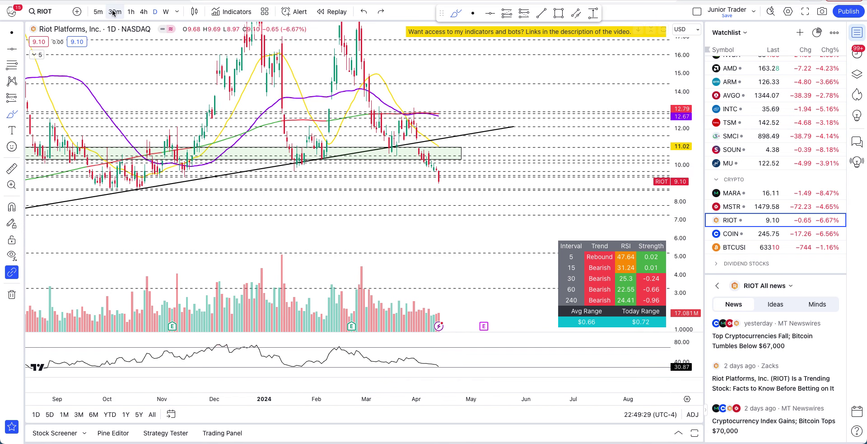
# - Switch RIOT to 1-hour candles, stretch the price scale, and centre the recent drop
pyautogui.click(130, 13)
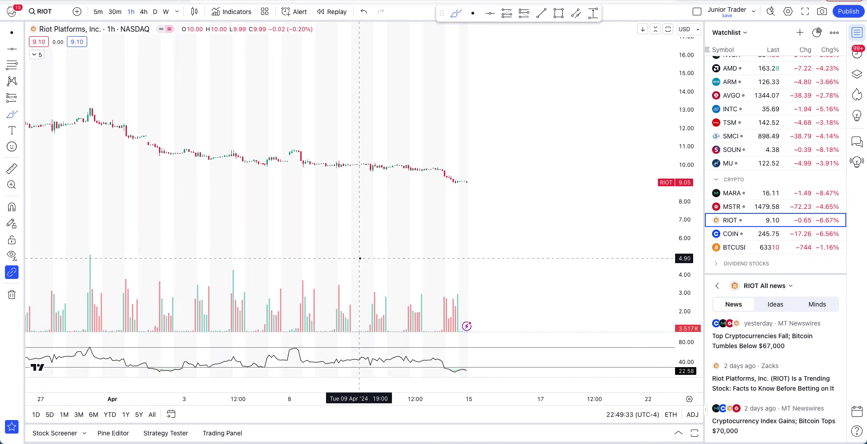
pyautogui.moveTo(690, 294); pyautogui.dragTo(638, 12)
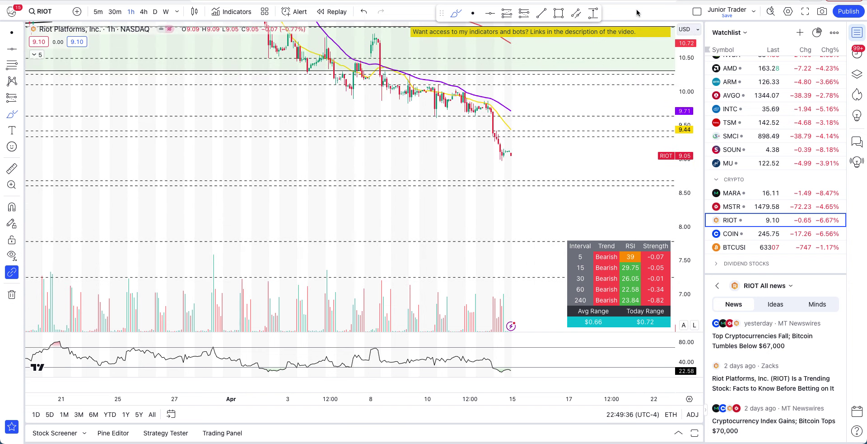
pyautogui.moveTo(520, 116); pyautogui.dragTo(487, 186)
# - Brush a trial oval and a projected bounce path beside the latest candles, undoing both
pyautogui.click(457, 14)
pyautogui.moveTo(476, 104)
pyautogui.mouseDown()
pyautogui.moveTo(449, 171)
pyautogui.moveTo(473, 68)
pyautogui.mouseUp()
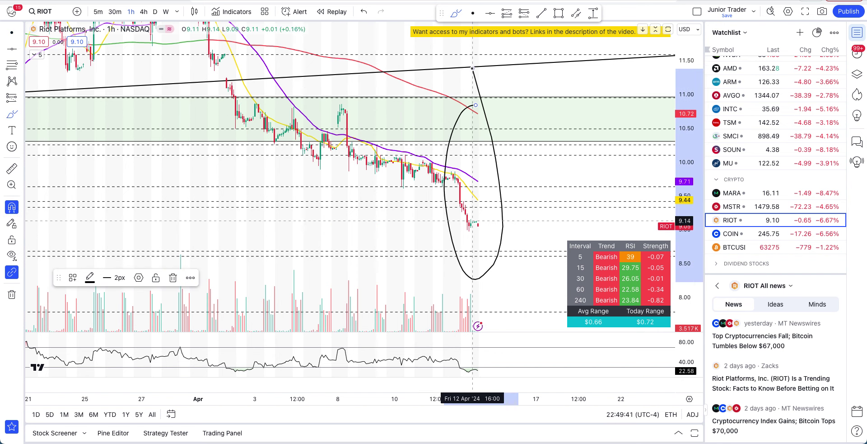
pyautogui.hotkey('ctrl', 'z')
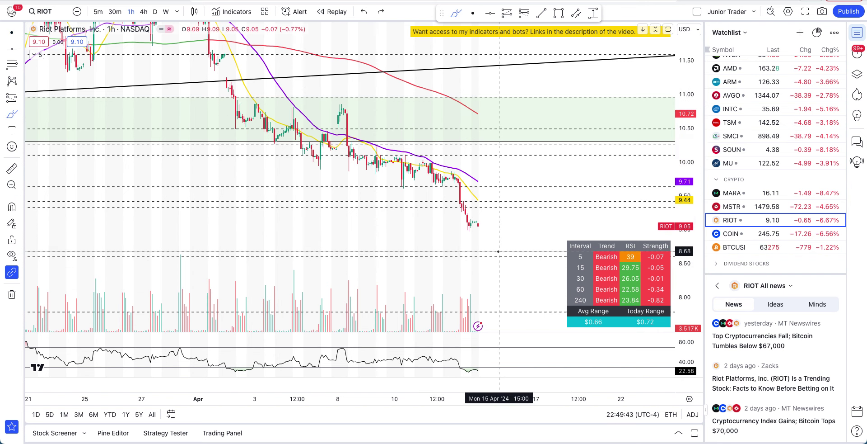
pyautogui.moveTo(481, 229)
pyautogui.mouseDown()
pyautogui.moveTo(489, 247)
pyautogui.moveTo(499, 202)
pyautogui.moveTo(512, 240)
pyautogui.mouseUp()
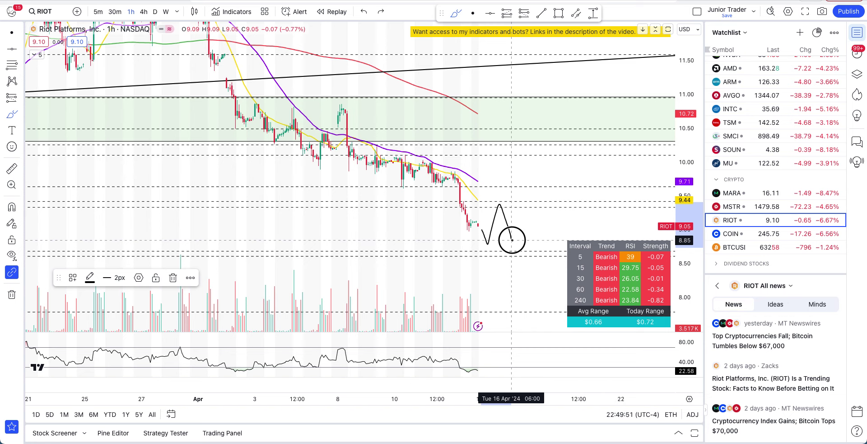
pyautogui.moveTo(508, 228)
pyautogui.mouseDown()
pyautogui.moveTo(519, 241)
pyautogui.moveTo(537, 193)
pyautogui.moveTo(542, 222)
pyautogui.mouseUp()
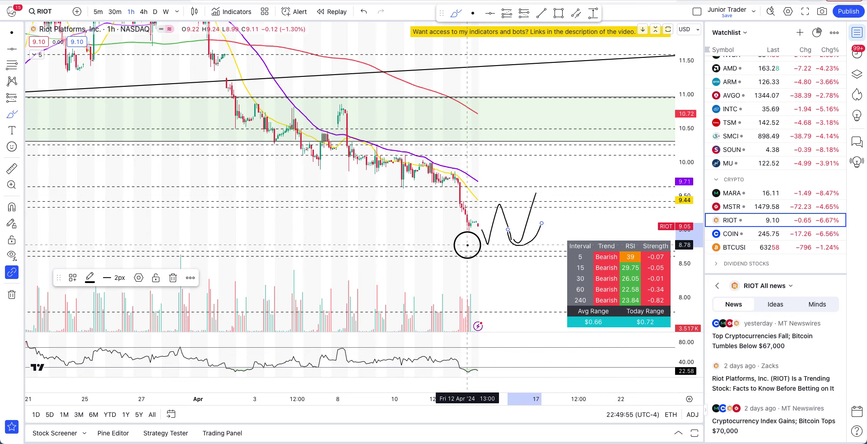
pyautogui.press('super+z')
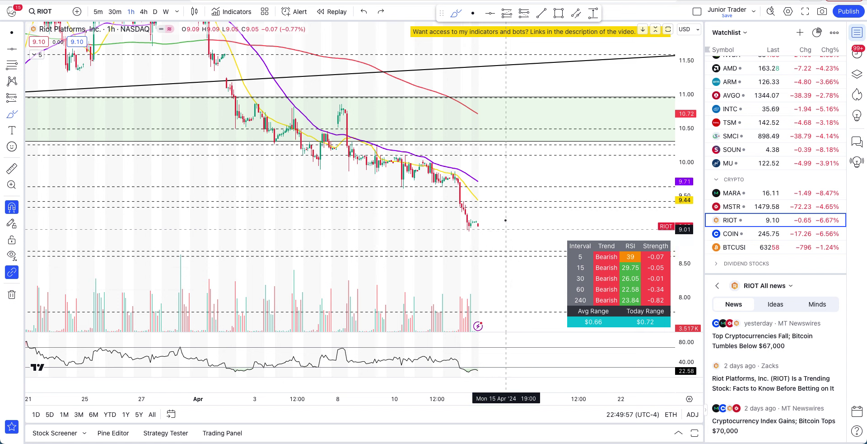
# - Select the dashed 9.63 level and try a freehand circle and up-down-up path, undoing both
pyautogui.click(393, 184)
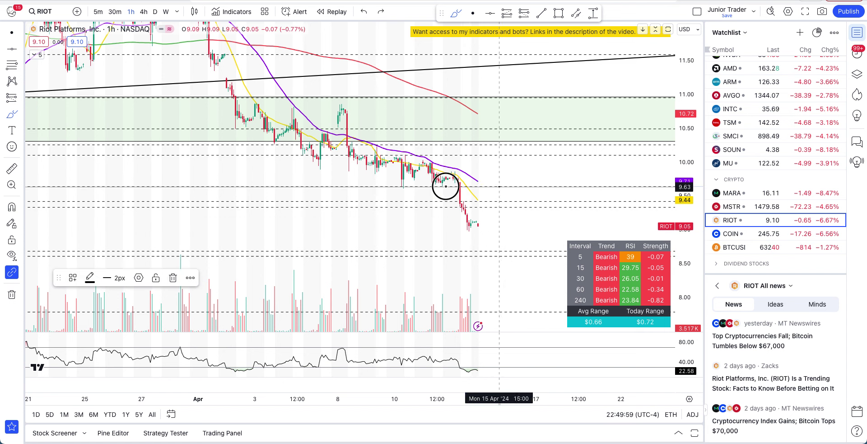
pyautogui.click(402, 184)
pyautogui.moveTo(475, 152); pyautogui.dragTo(416, 187)
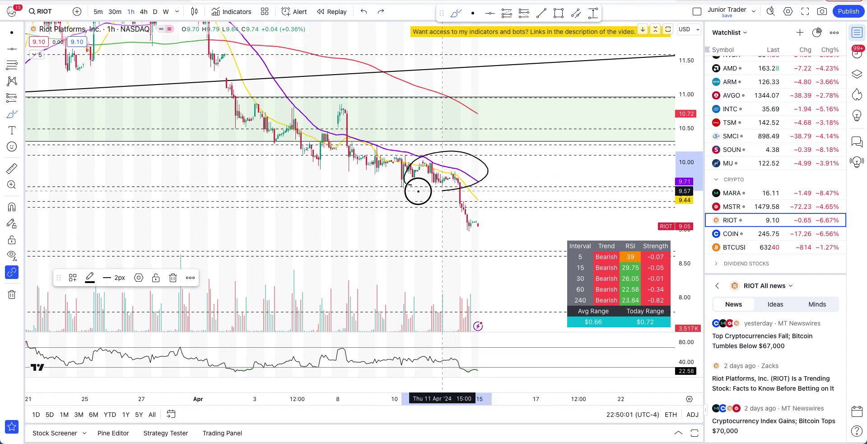
pyautogui.press('super+z')
pyautogui.click(455, 184)
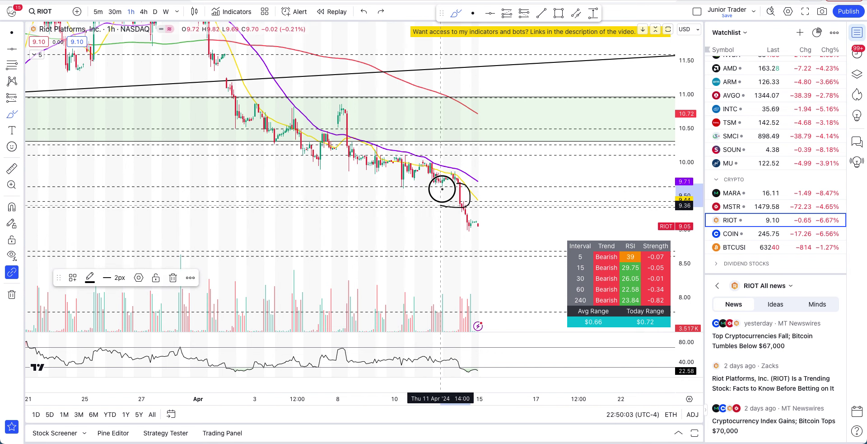
pyautogui.moveTo(481, 240)
pyautogui.mouseDown()
pyautogui.moveTo(501, 200)
pyautogui.moveTo(515, 198)
pyautogui.moveTo(520, 150)
pyautogui.mouseUp()
pyautogui.press('super+z')
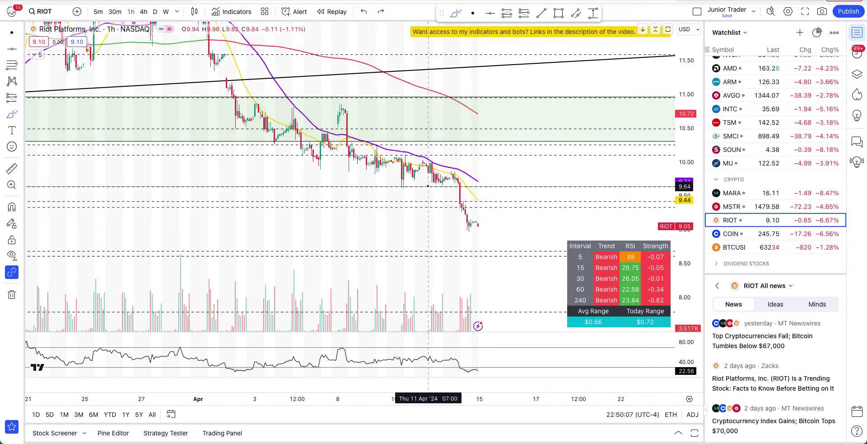
# - Draw a horizontal line at 9.65 under the recent candles, discarding a trial bounce arrow
pyautogui.moveTo(427, 187); pyautogui.dragTo(523, 185)
pyautogui.moveTo(494, 215)
pyautogui.mouseDown()
pyautogui.moveTo(495, 170)
pyautogui.moveTo(515, 188)
pyautogui.moveTo(552, 103)
pyautogui.moveTo(529, 119)
pyautogui.moveTo(563, 108)
pyautogui.moveTo(534, 177)
pyautogui.moveTo(520, 192)
pyautogui.moveTo(502, 177)
pyautogui.moveTo(495, 220)
pyautogui.mouseUp()
pyautogui.hotkey('ctrl', 'z')
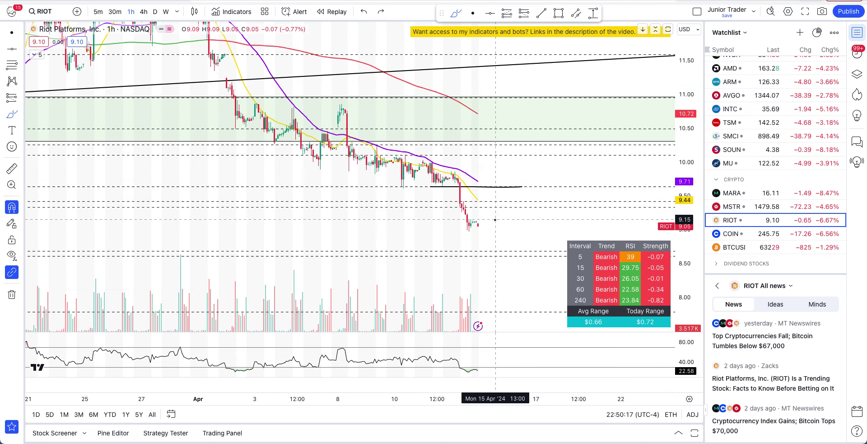
# - Switch RIOT back to the daily chart and compress the price scale to show more range
pyautogui.click(155, 10)
pyautogui.moveTo(683, 77); pyautogui.dragTo(676, 279)
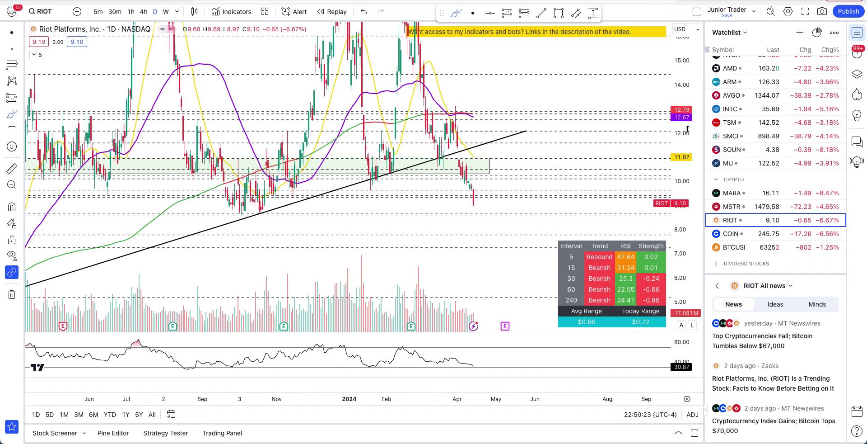
pyautogui.moveTo(687, 124); pyautogui.dragTo(686, 198)
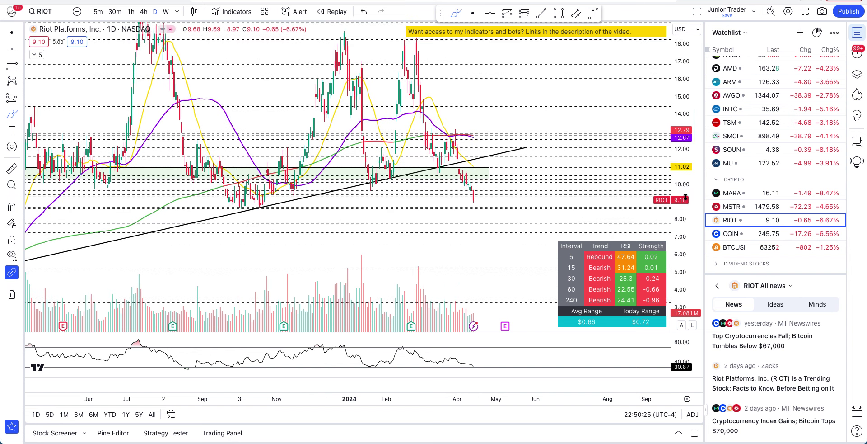
# - Open the BTCUSD chart and try freehand brush strokes over the recent highs, undoing each one
pyautogui.click(755, 248)
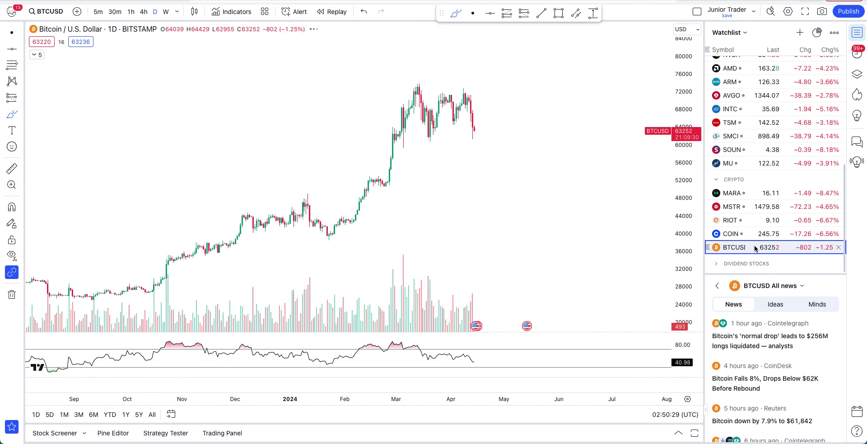
pyautogui.hscroll(5, 512, 247)
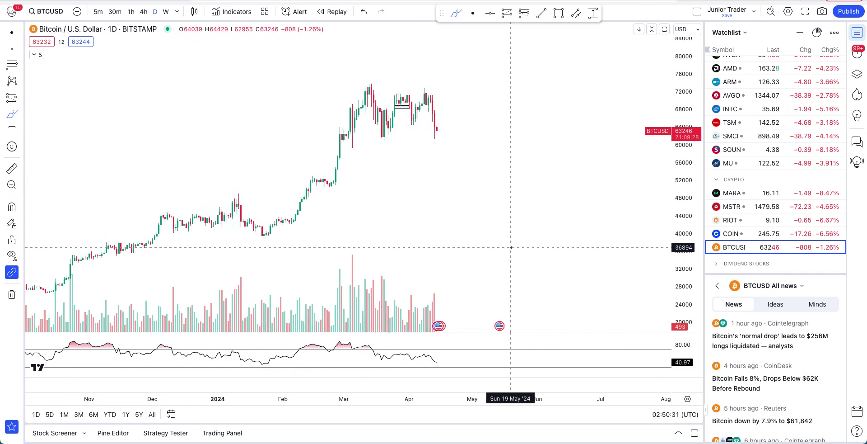
pyautogui.click(453, 15)
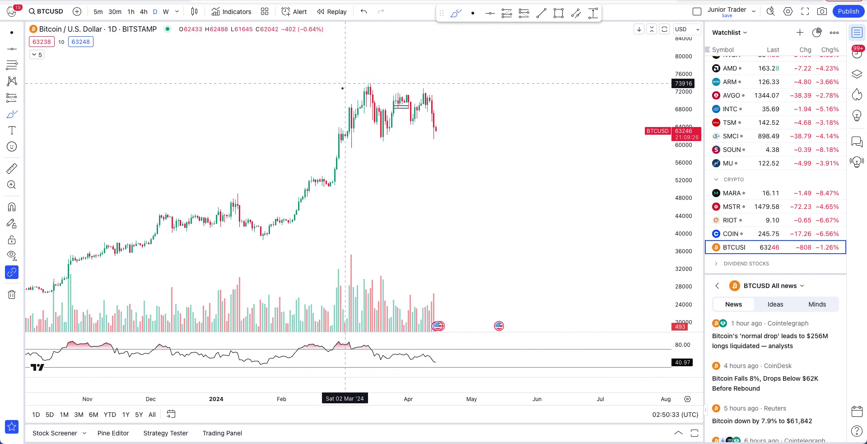
pyautogui.moveTo(390, 83)
pyautogui.mouseDown()
pyautogui.moveTo(422, 67)
pyautogui.moveTo(458, 96)
pyautogui.mouseUp()
pyautogui.hotkey('ctrl', 'z')
pyautogui.hotkey('ctrl', 'z')
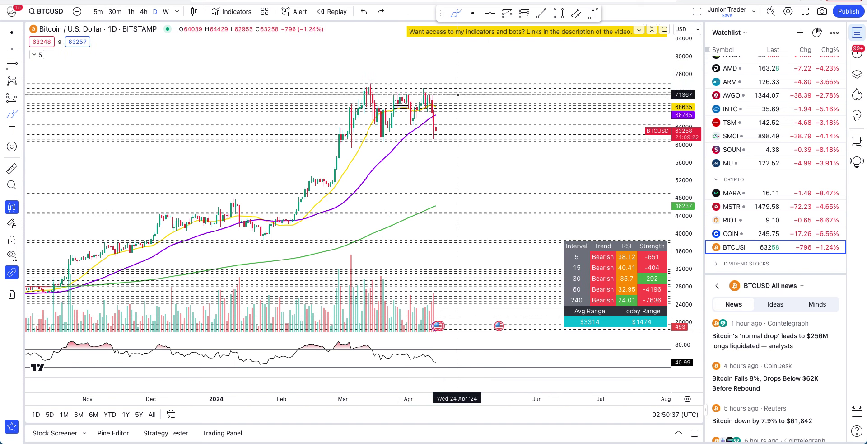
pyautogui.scroll(3, 458, 95)
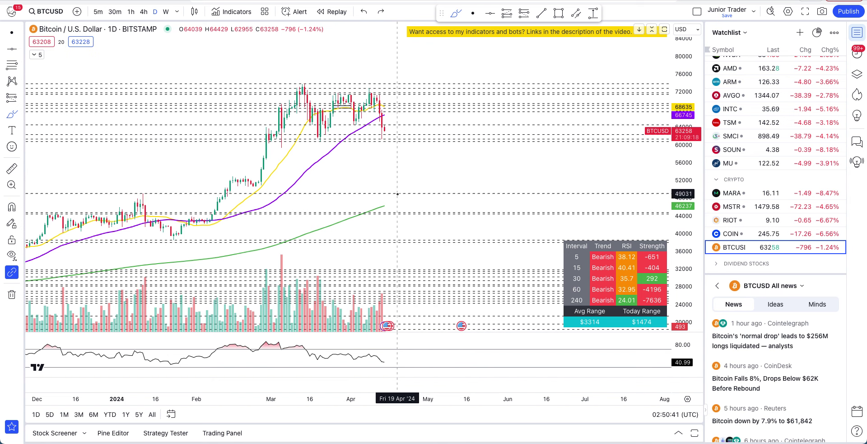
pyautogui.moveTo(398, 194); pyautogui.dragTo(304, 194)
pyautogui.hotkey('ctrl', 'z')
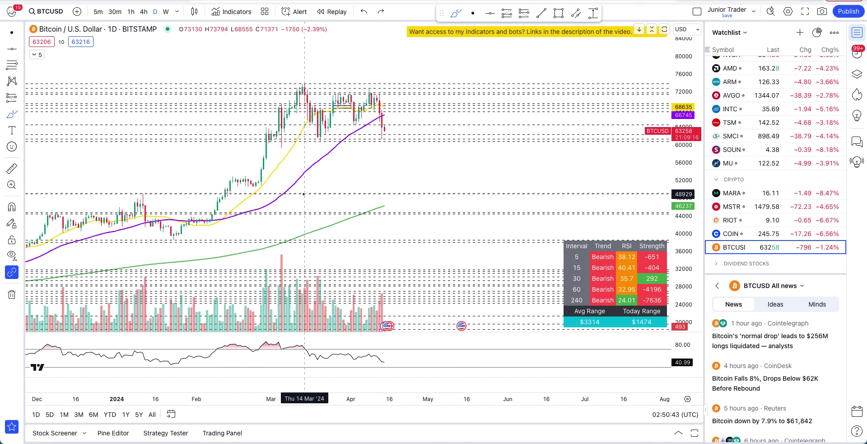
# - Turn off the freehand brush and return to the RIOT chart from the watchlist
pyautogui.scroll(-5, 304, 194)
pyautogui.hscroll(-5, 304, 194)
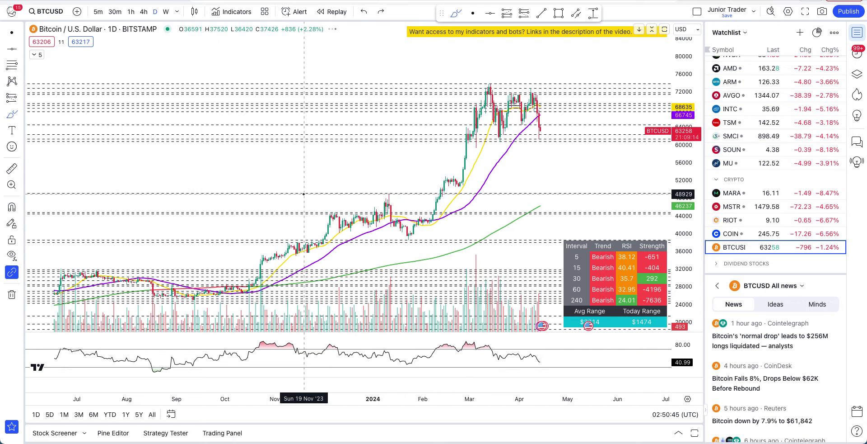
pyautogui.scroll(3, 304, 194)
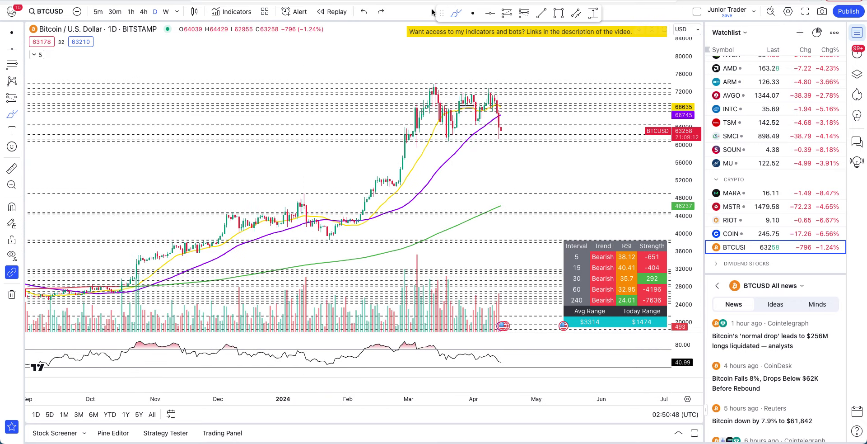
pyautogui.click(471, 14)
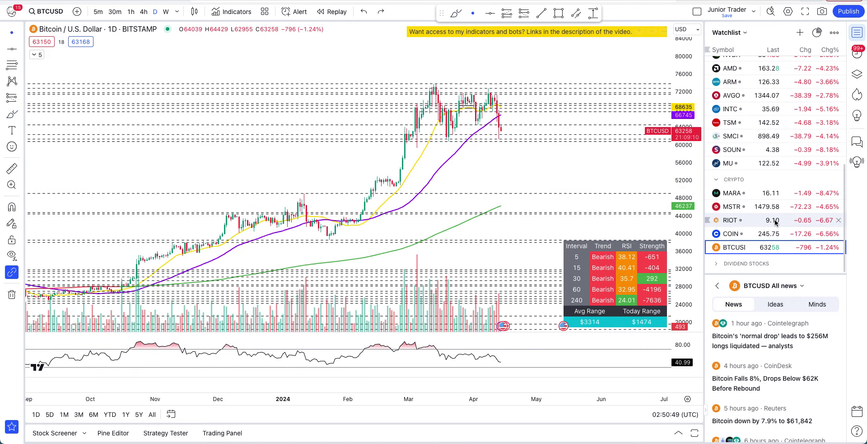
pyautogui.click(757, 222)
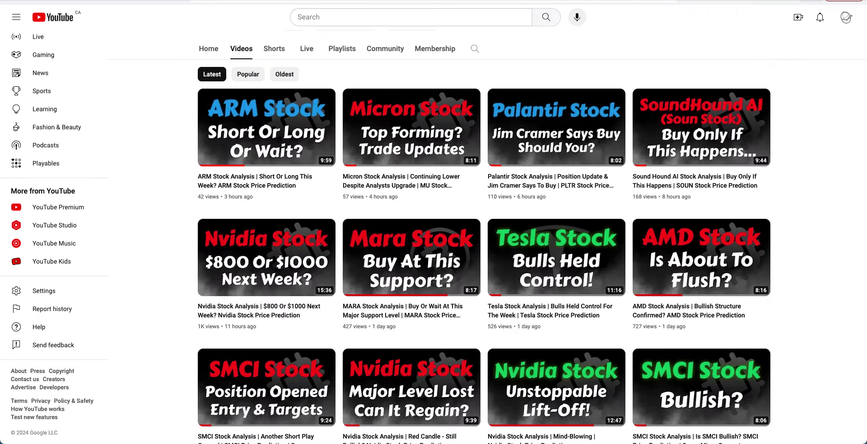
# - Scroll up and down through the trading channel's latest stock-analysis uploads
pyautogui.scroll(1, 402, 271)
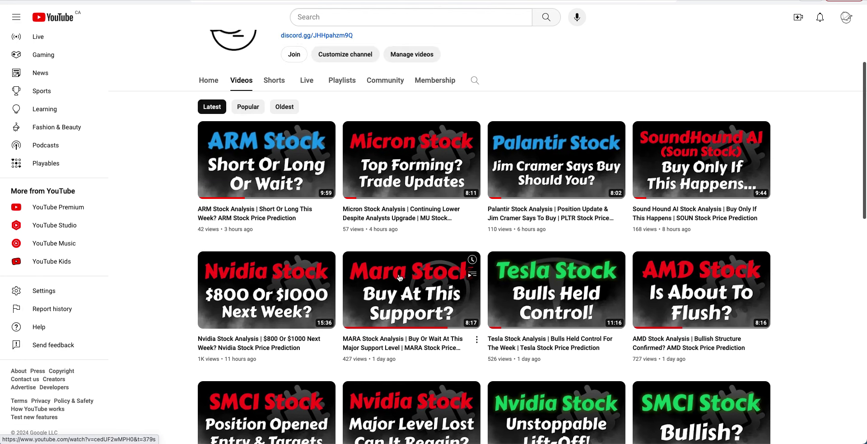
pyautogui.scroll(-1, 399, 277)
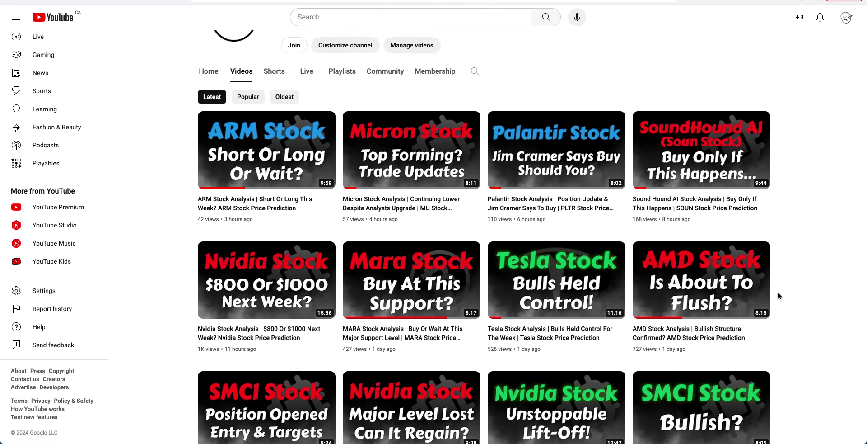
pyautogui.scroll(3, 808, 348)
pyautogui.scroll(-2, 807, 344)
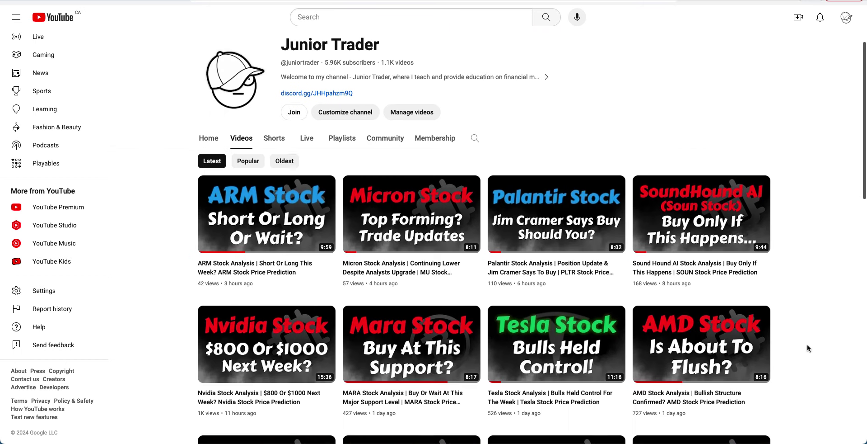